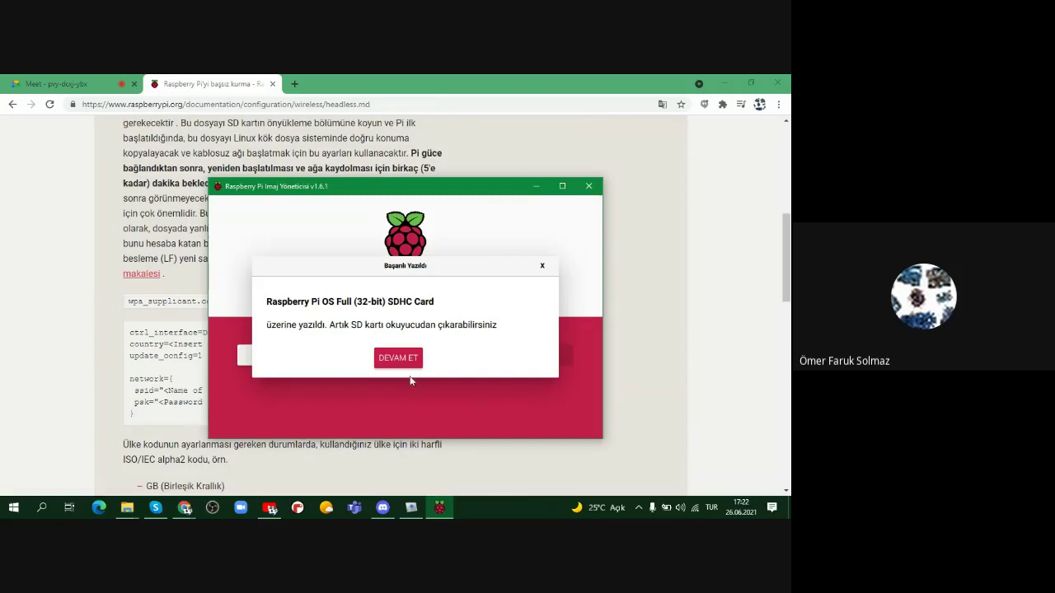
Dismiss the write-success notice after Raspberry Pi OS Full (32-bit) is written to the SD card.
left_click(542, 266)
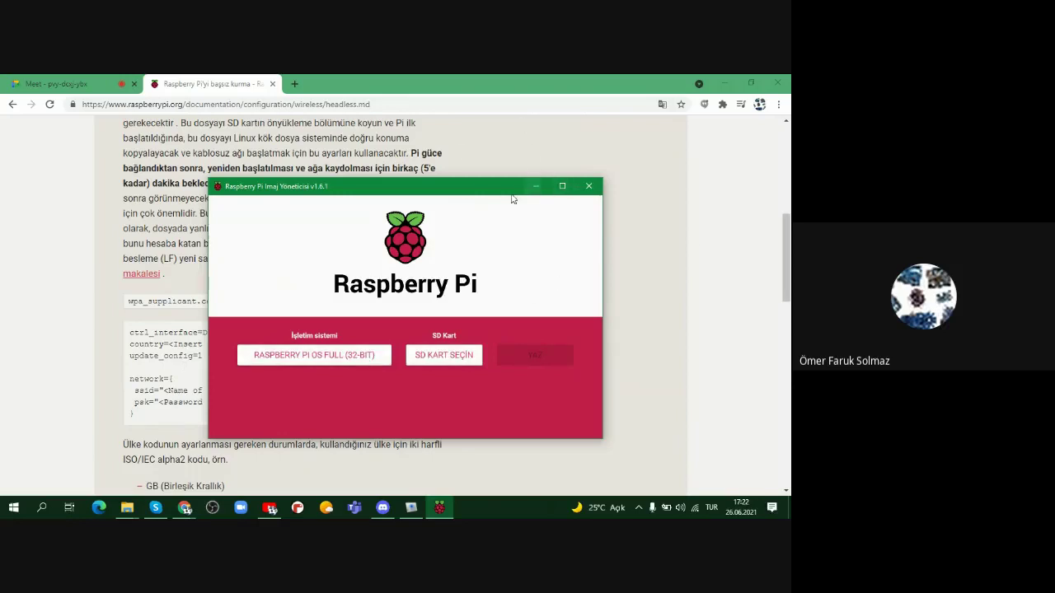
Close Raspberry Pi Imager and open the SD card's boot (F:) drive in File Explorer.
left_click(589, 187)
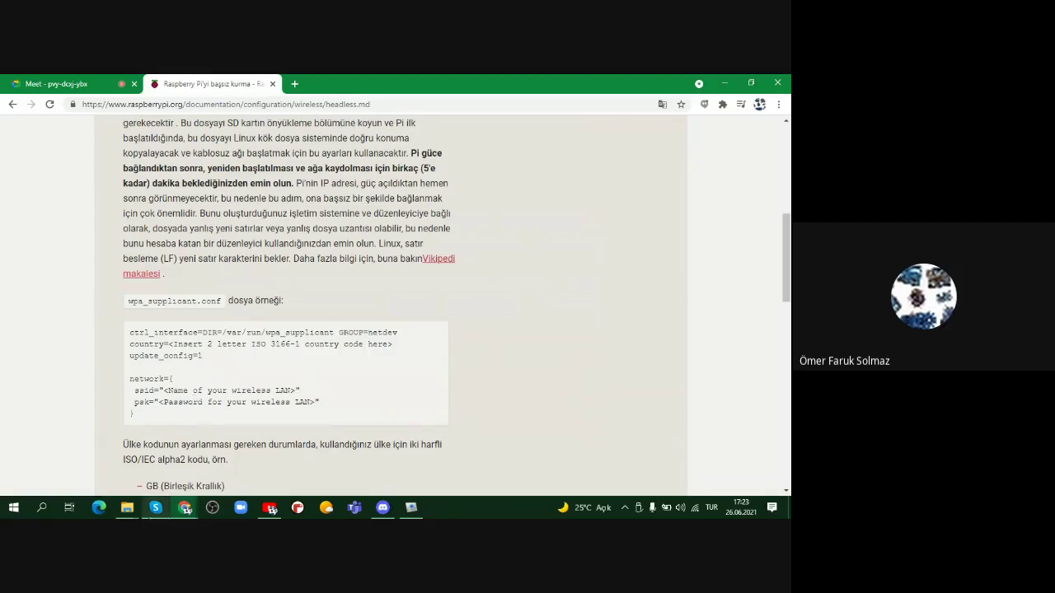
left_click(13, 507)
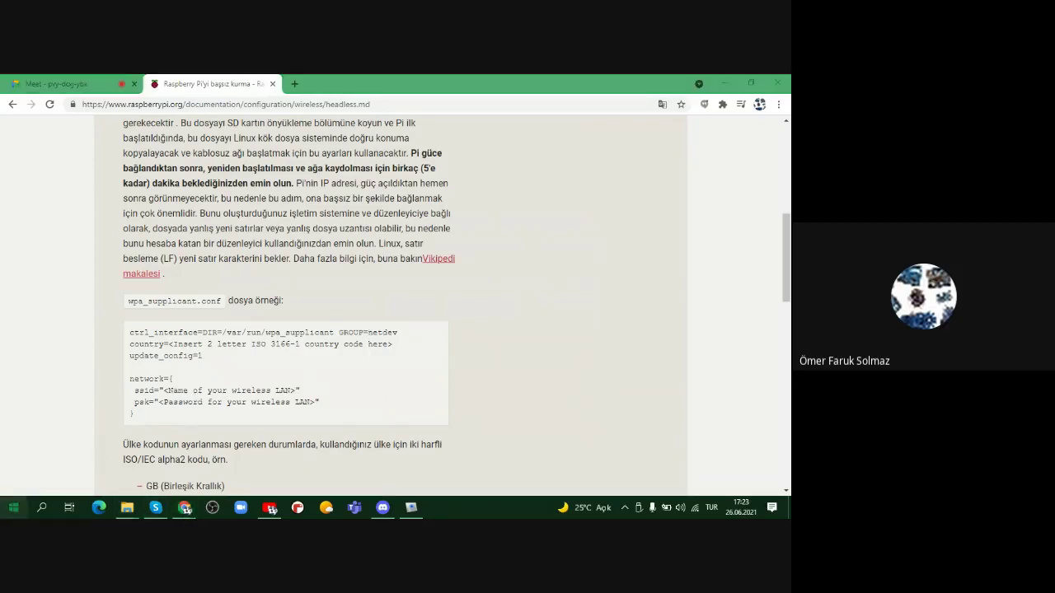
type("dosya")
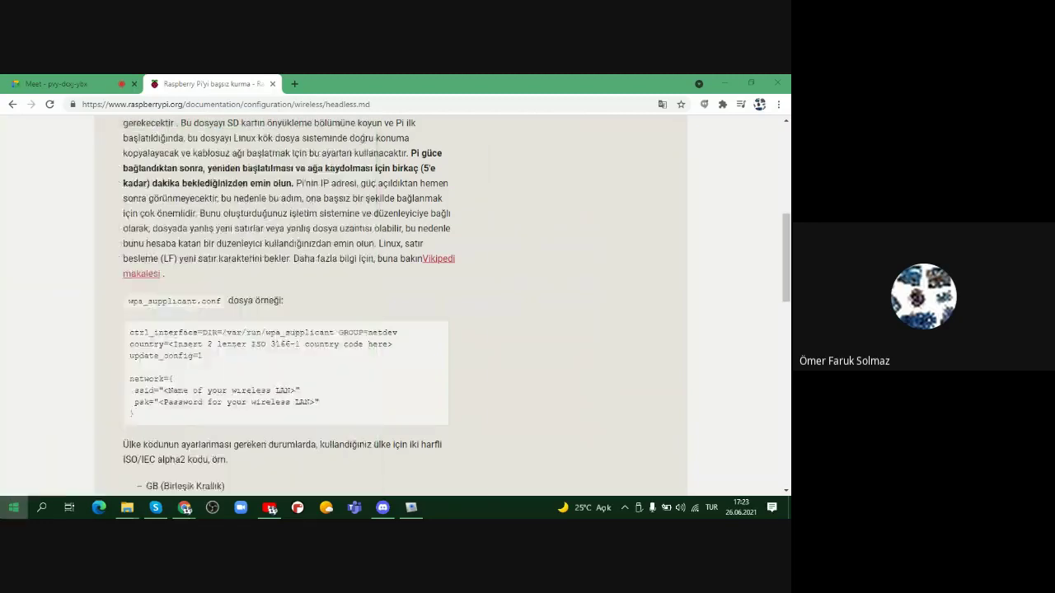
key("Return")
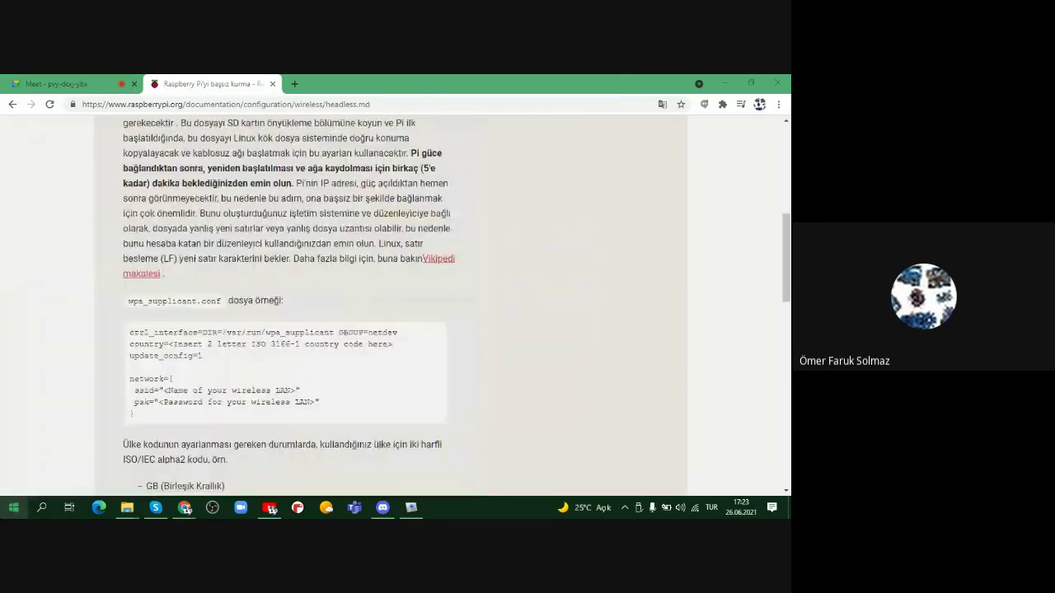
scroll(183, 335, "down", 3)
left_click(206, 309)
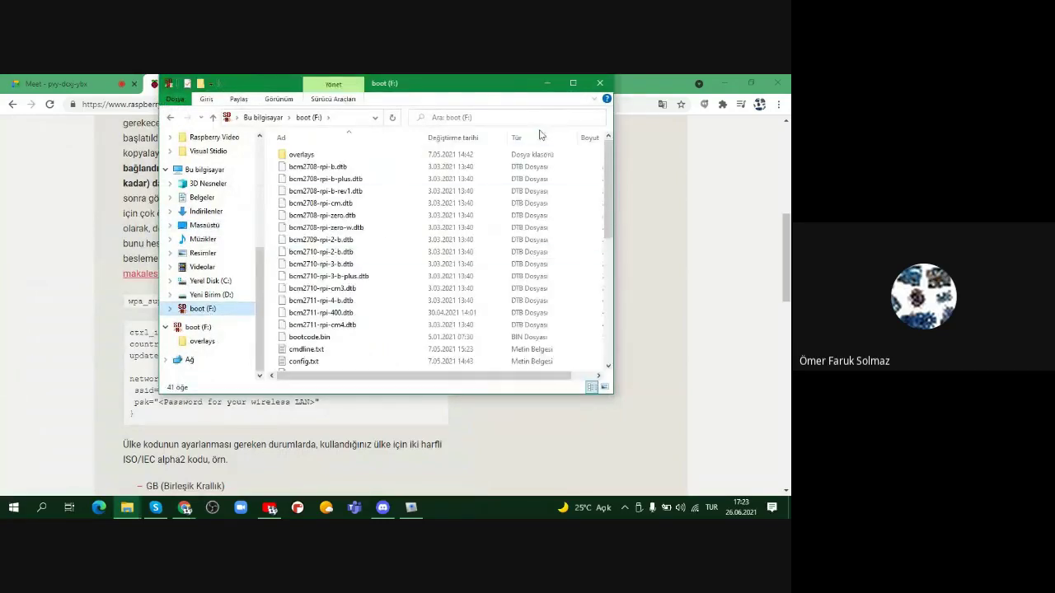
Create a new text document, Yeni Metin Belgesi.txt, on boot (F:) and open it in Notepad.
left_click(573, 84)
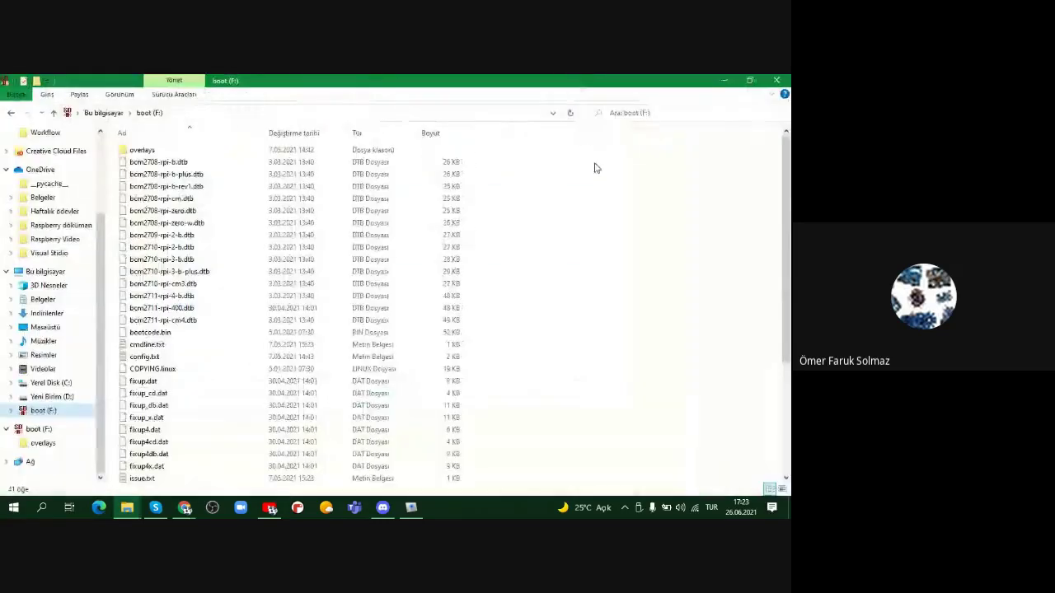
scroll(568, 311, "down", 5)
right_click(555, 351)
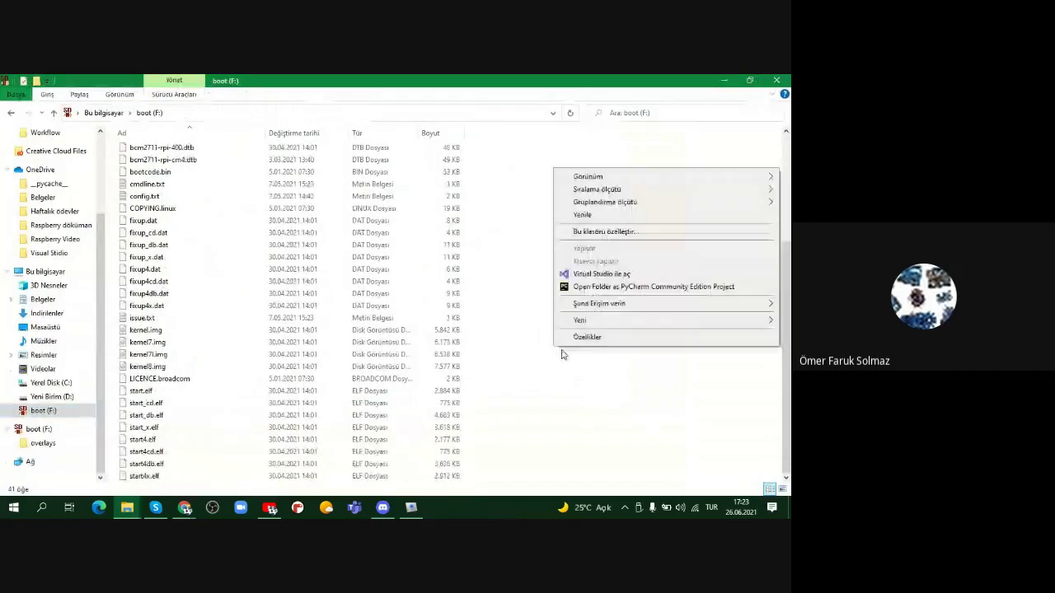
mouse_move(593, 321)
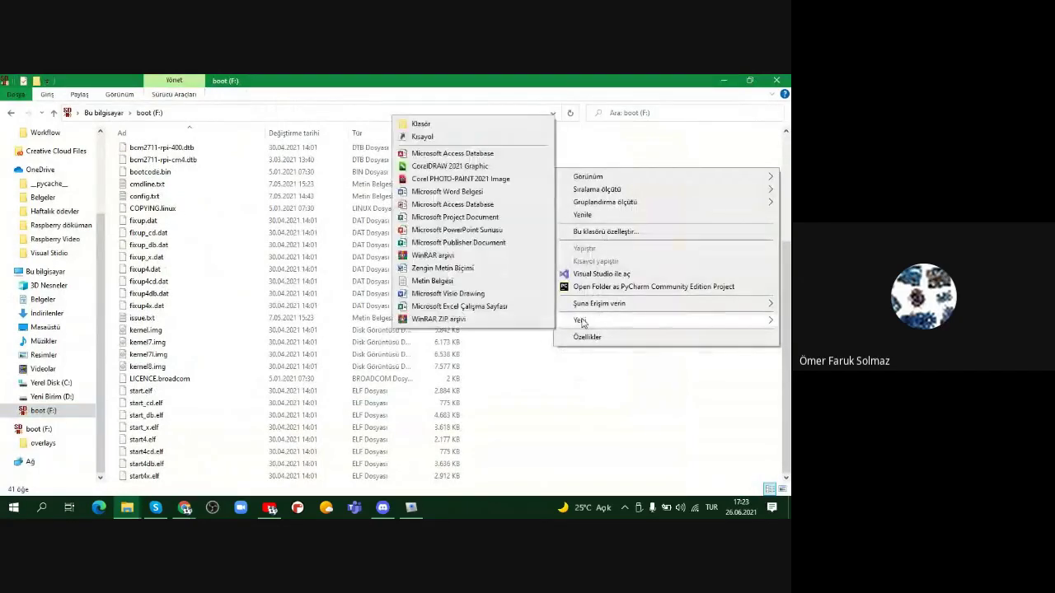
left_click(511, 288)
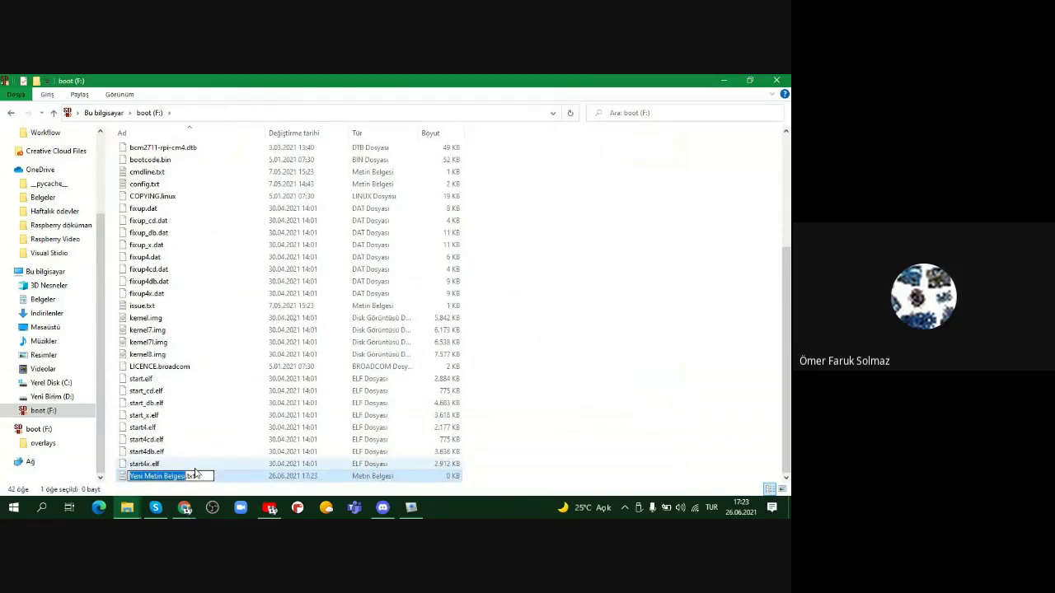
key("Return")
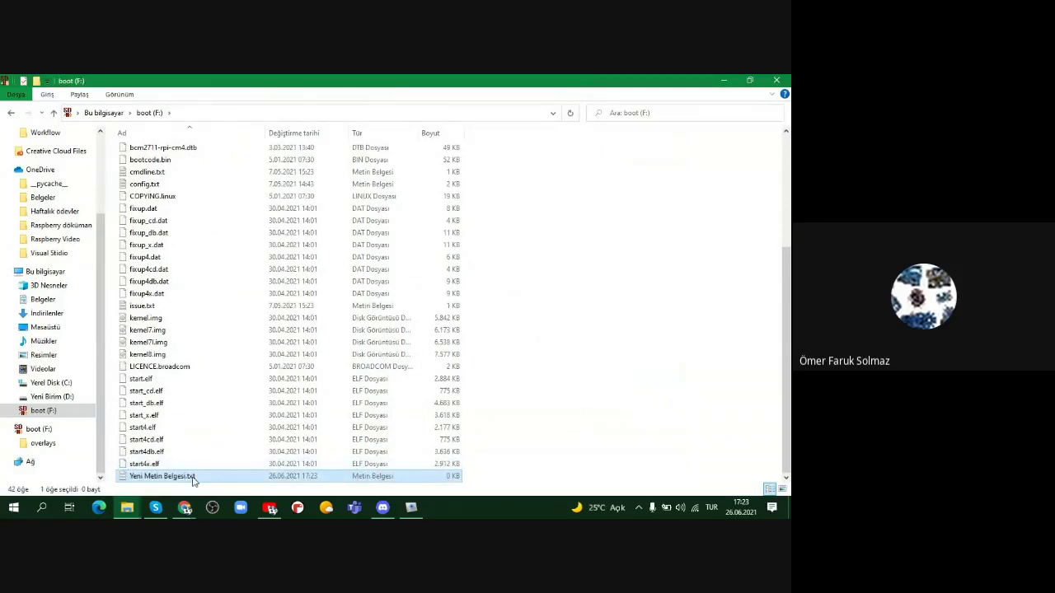
double_click(196, 475)
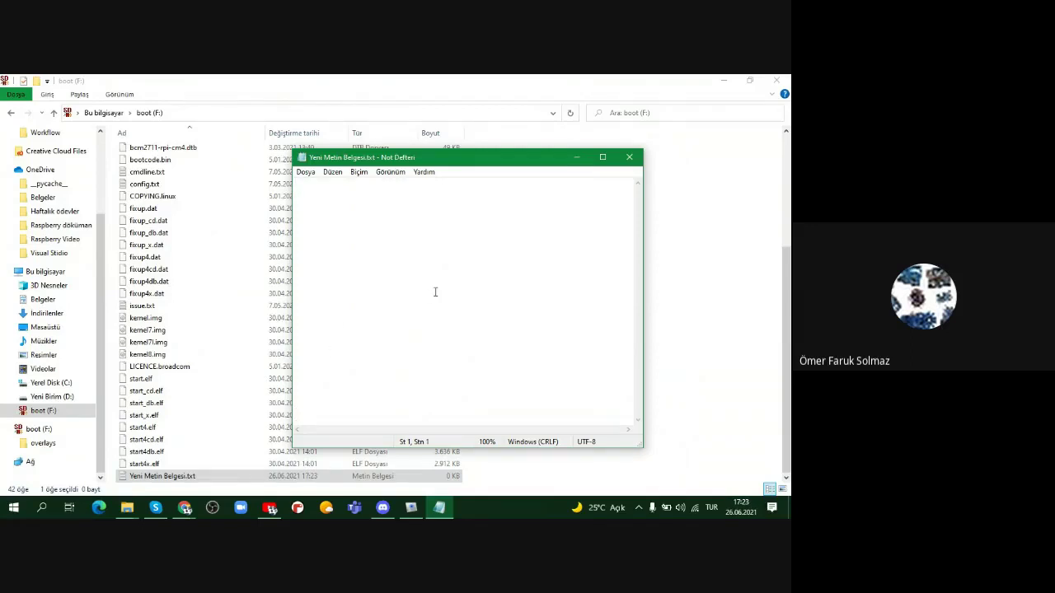
Paste the copied wpa_supplicant configuration and delete its country line.
key("super+v")
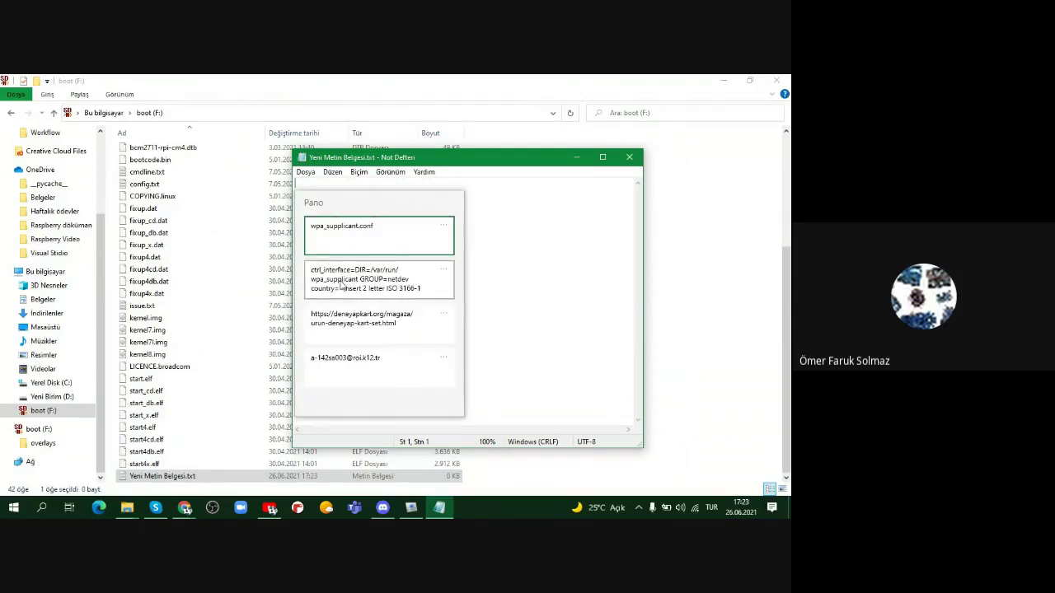
left_click(342, 284)
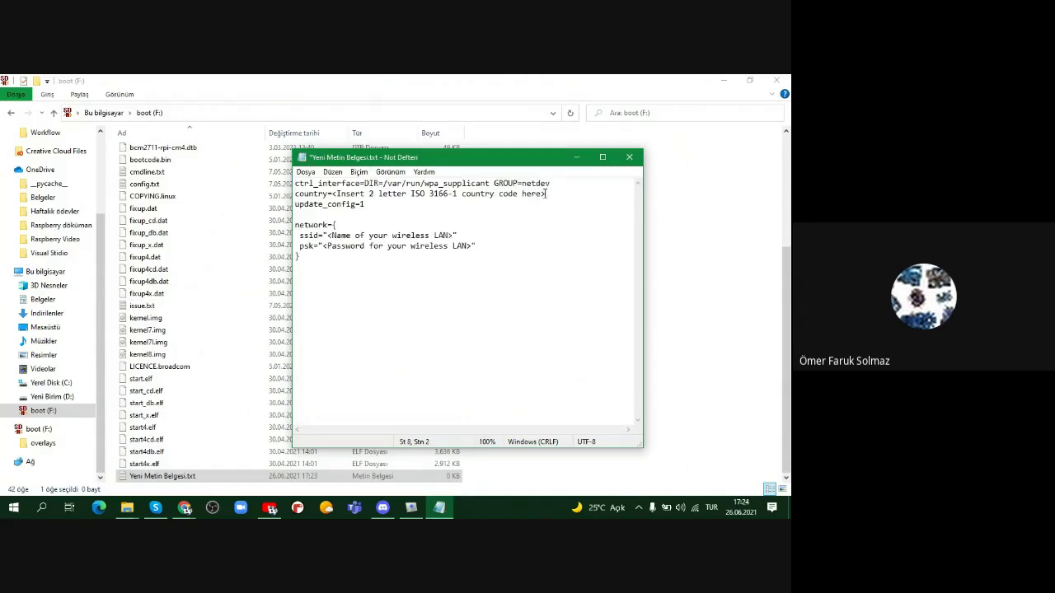
left_click_drag(546, 194, 287, 197)
key("BackSpace")
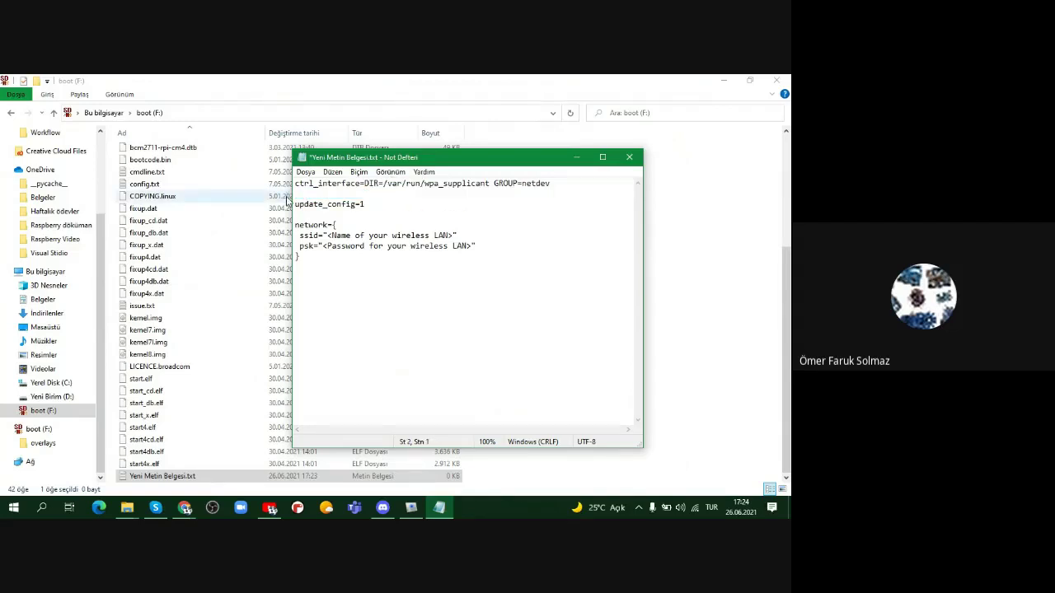
key("BackSpace")
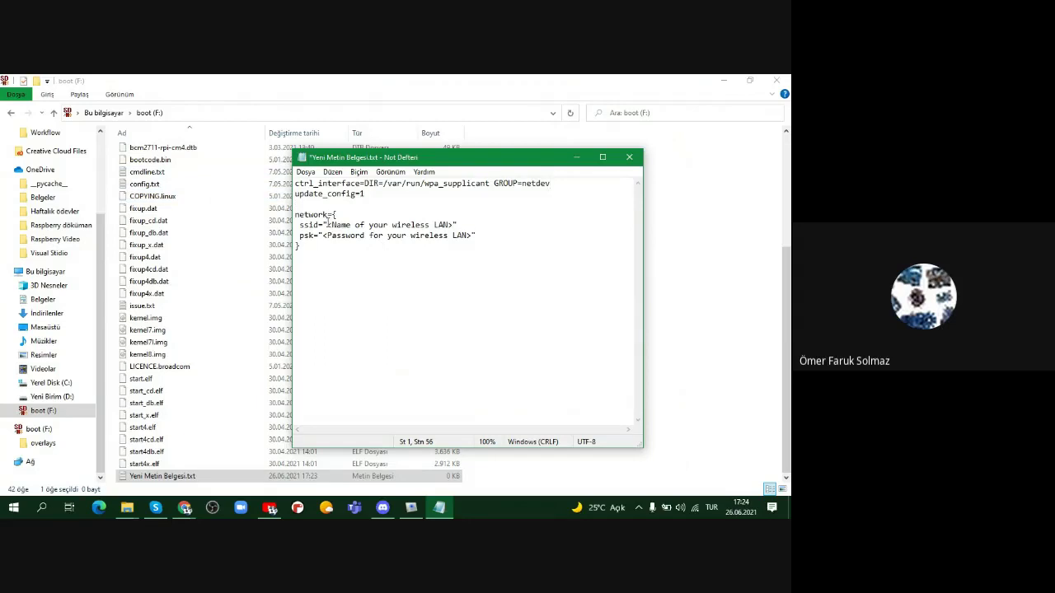
Clear the placeholder ssid and psk values and set ssid to AirTies_Air5341.
left_click_drag(325, 224, 454, 225)
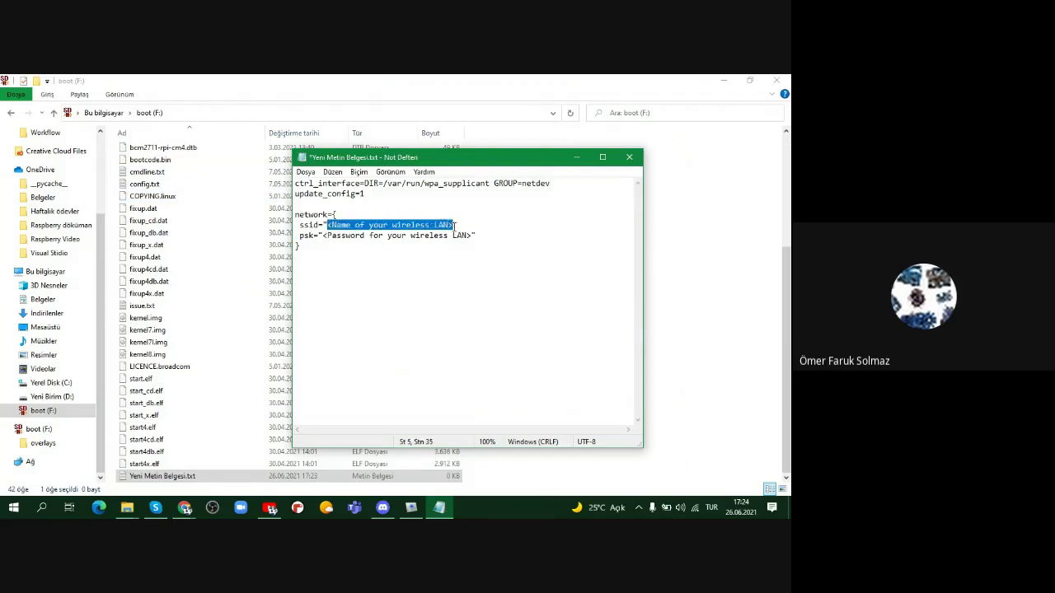
key("BackSpace")
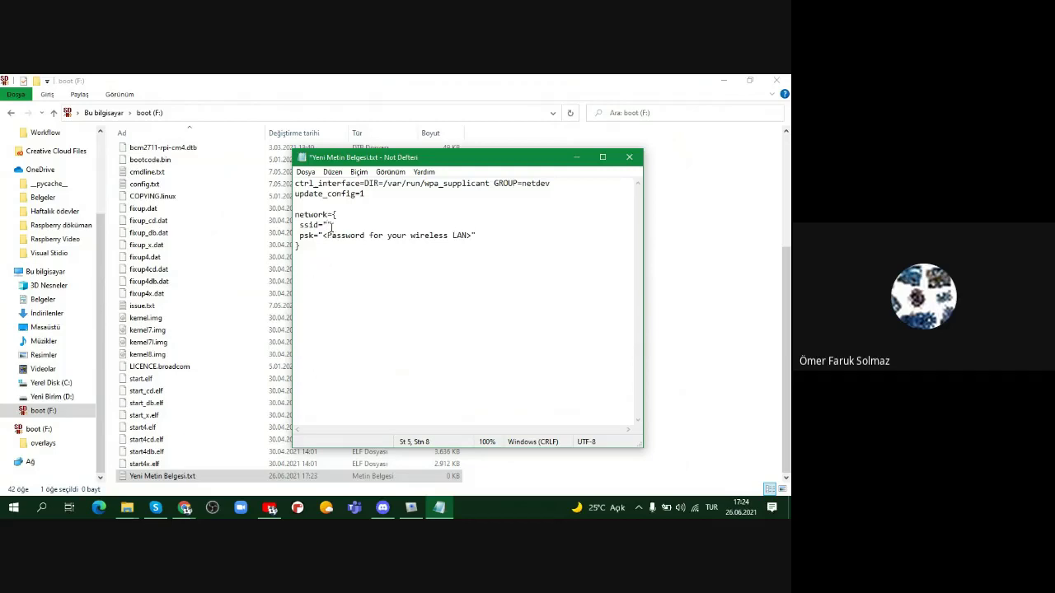
left_click_drag(321, 236, 471, 235)
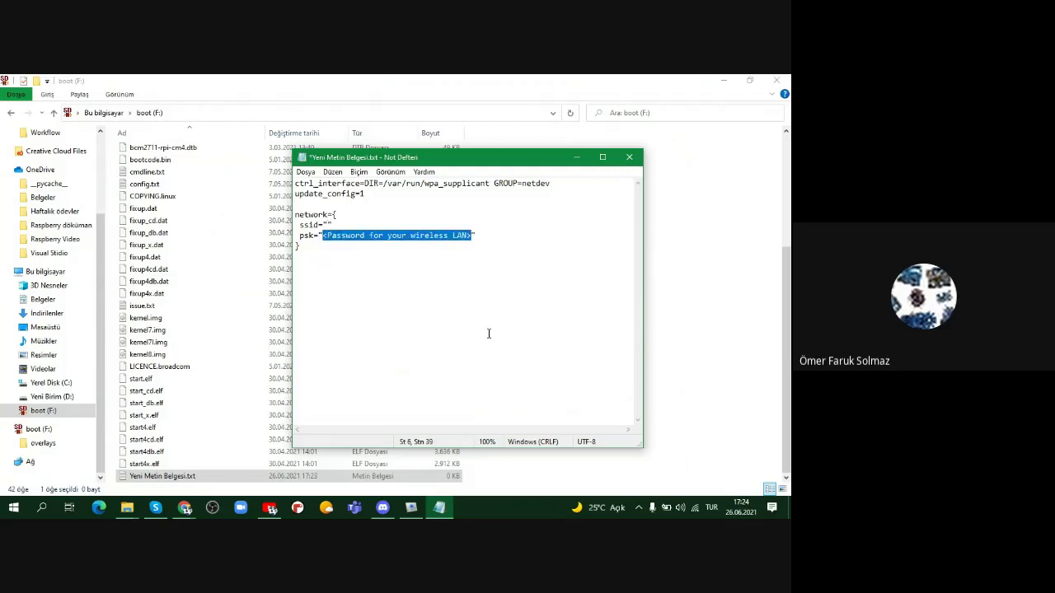
key("BackSpace")
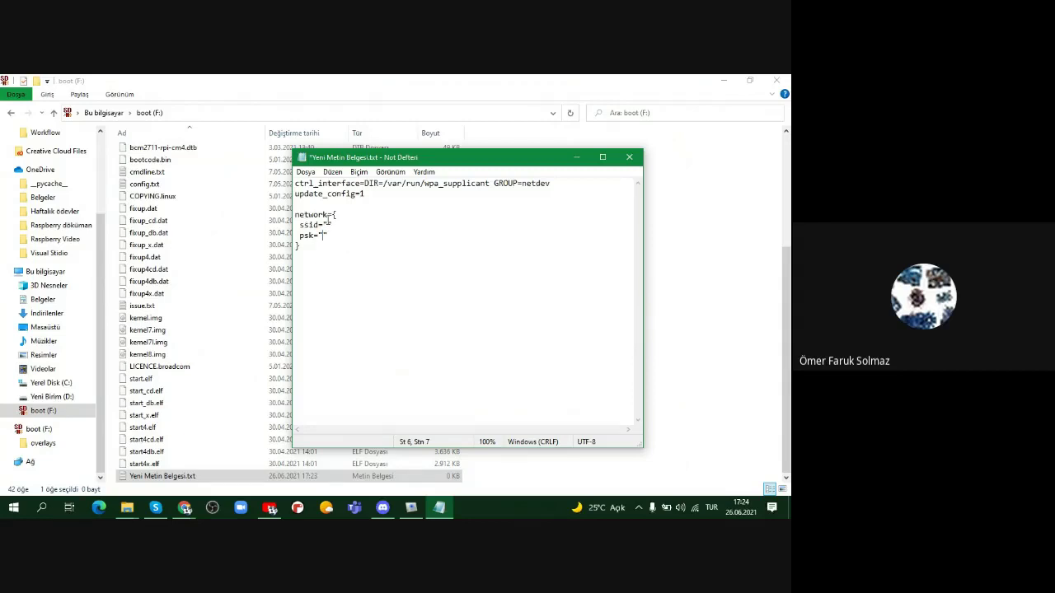
left_click(328, 224)
type("Airt")
key("BackSpace")
type("Ties_Air5341")
Enter the Wi-Fi password as the psk value and save the file on closing Notepad.
left_click(323, 235)
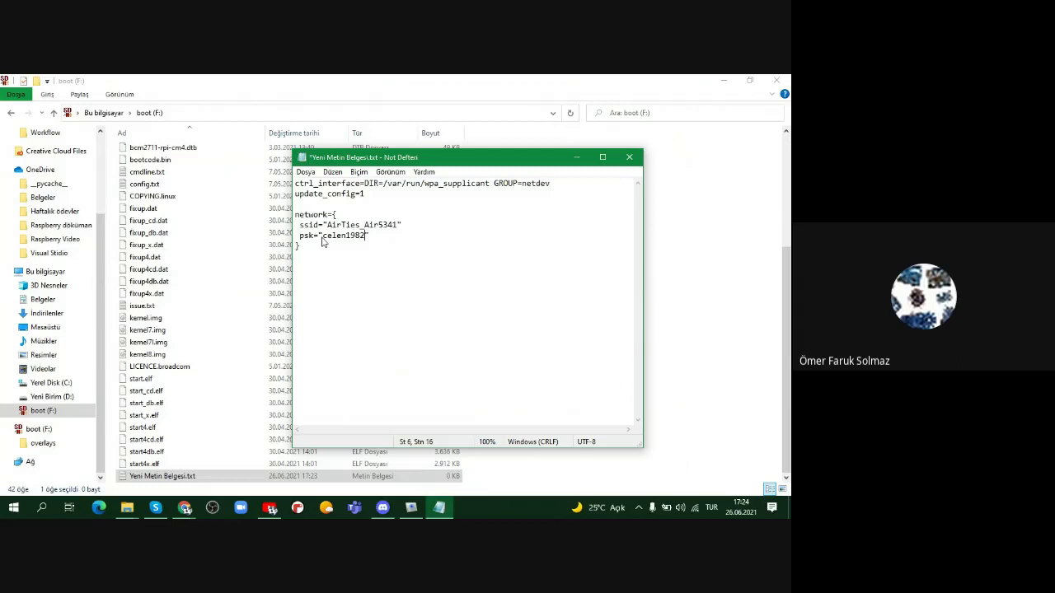
key("End")
left_click(628, 158)
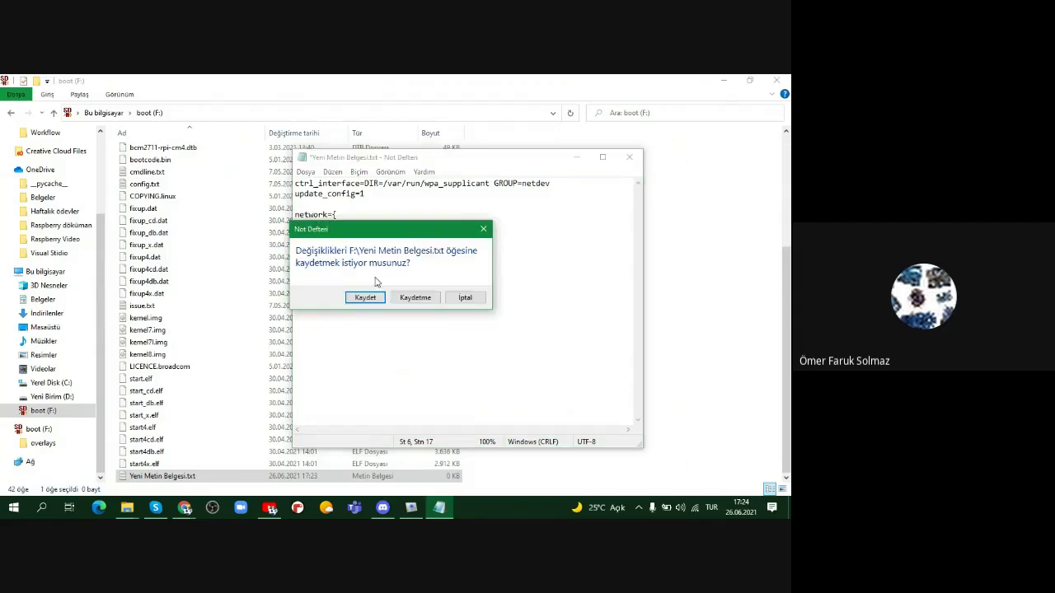
left_click(369, 300)
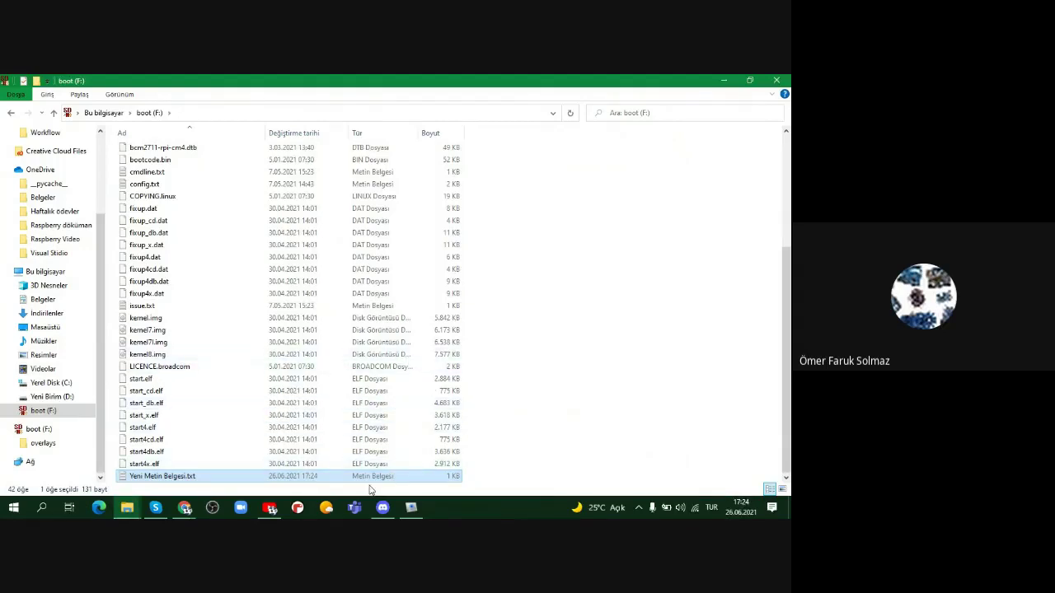
Rename the text file to wpa_supplicant.conf, accepting the extension change.
right_click(245, 477)
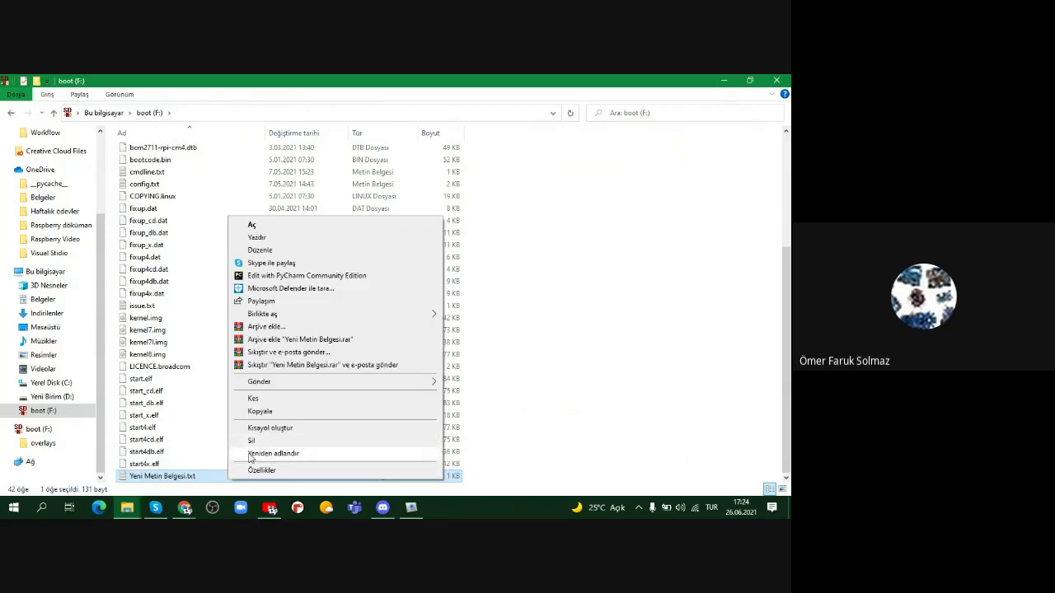
left_click(249, 454)
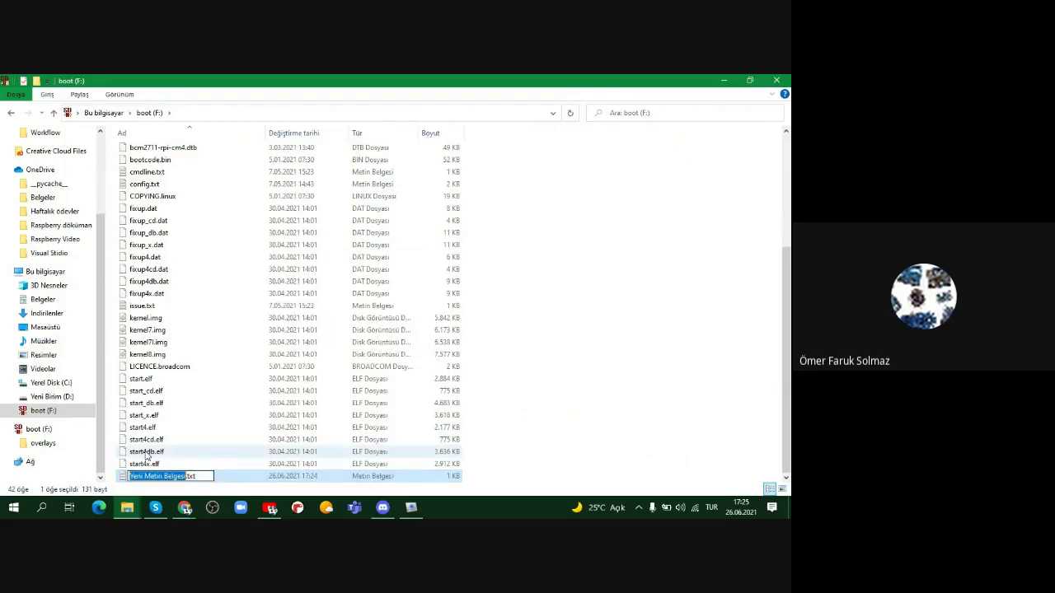
key("shift+Right")
key("shift+Right")
key("shift+Right")
key("shift+Right")
key("BackSpace")
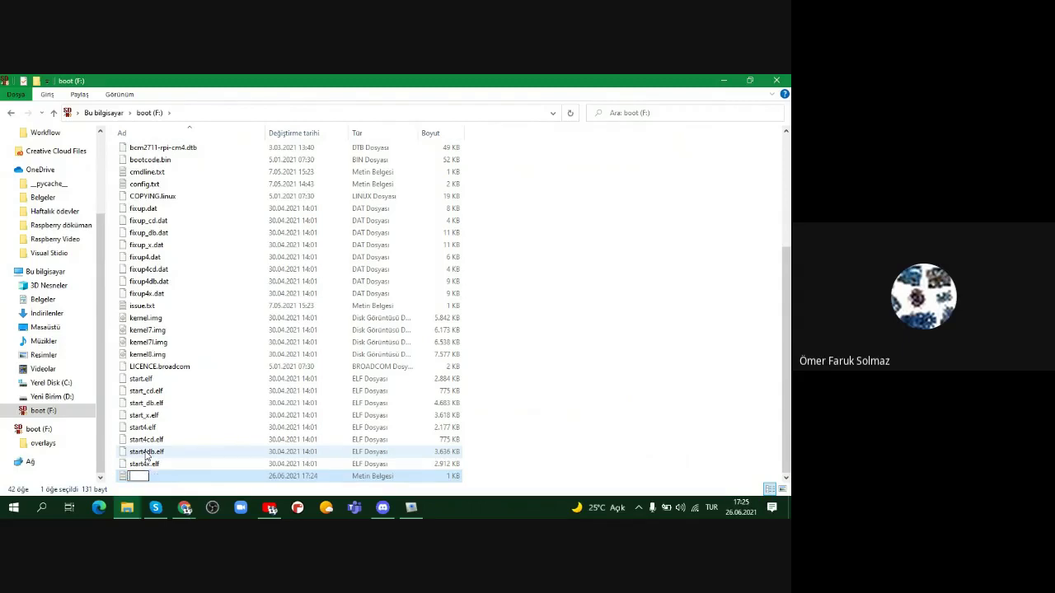
key("super+v")
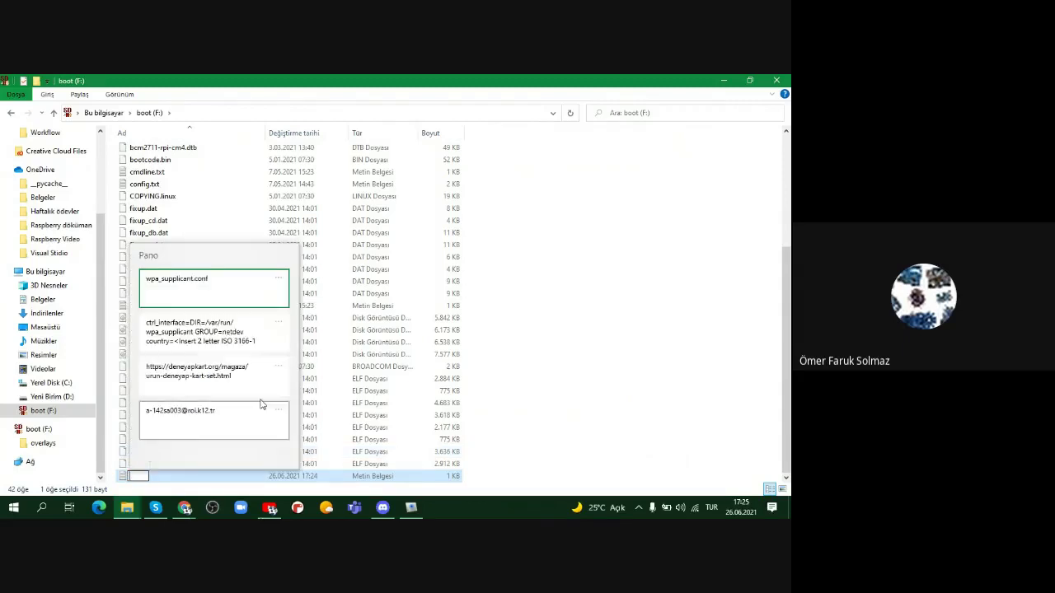
left_click(236, 295)
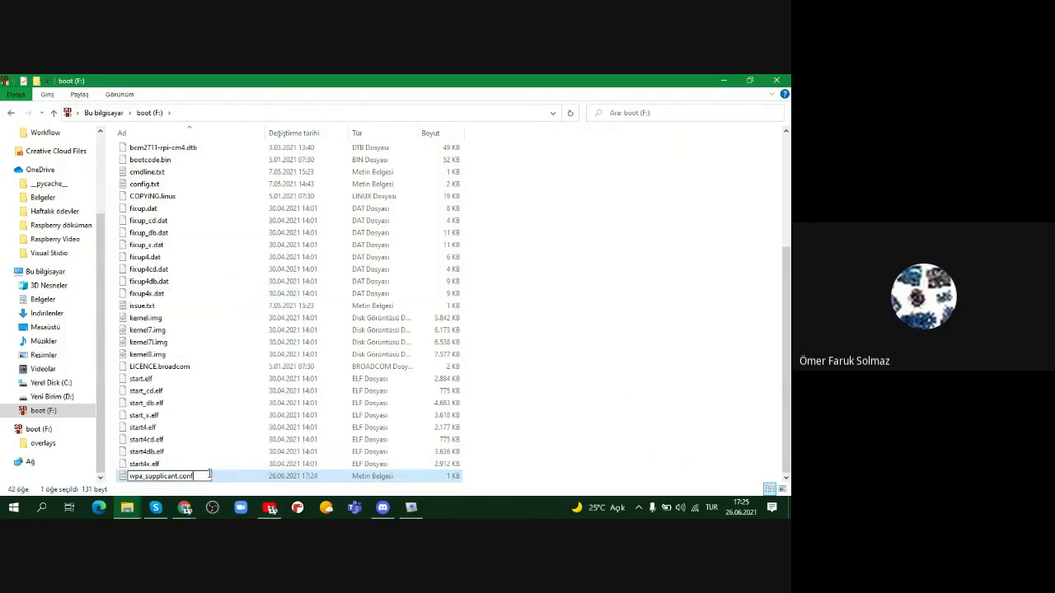
key("Return")
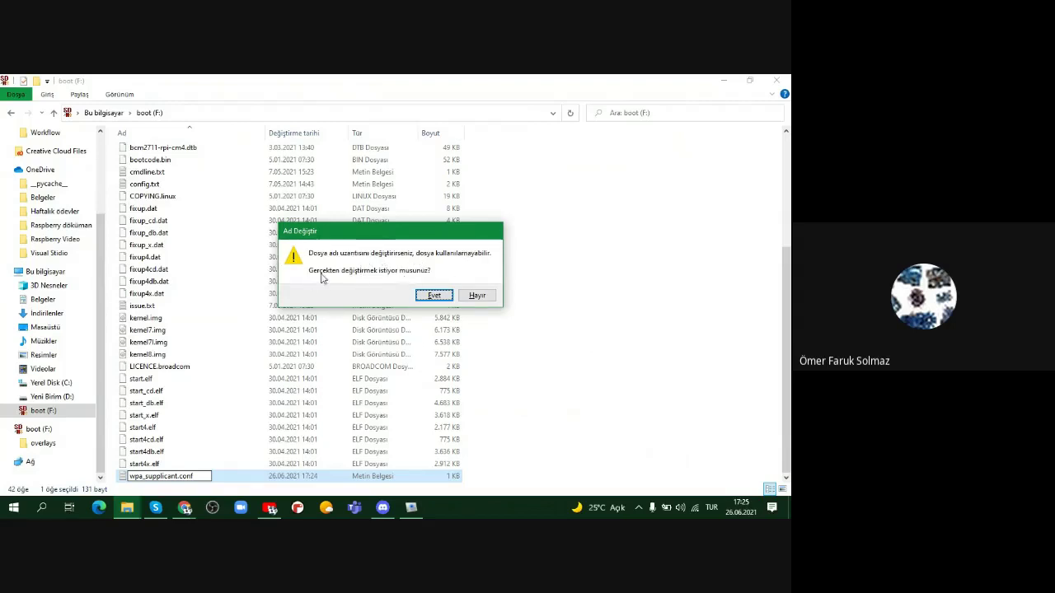
left_click(433, 296)
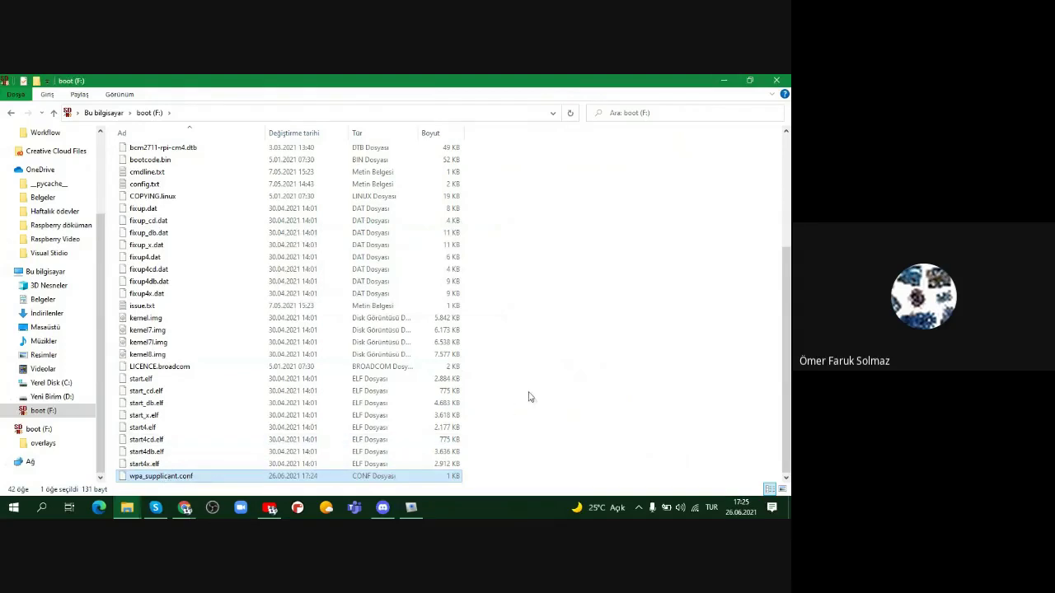
left_click(4, 512)
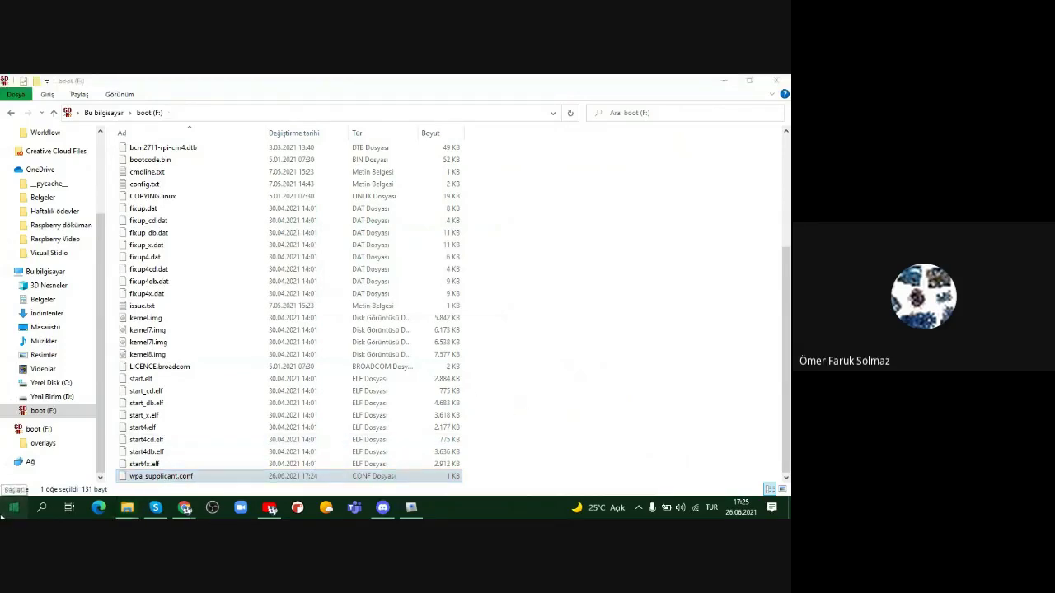
Untick 'Hide extensions for known file types' in File Explorer Options and close Control Panel.
left_click(4, 511)
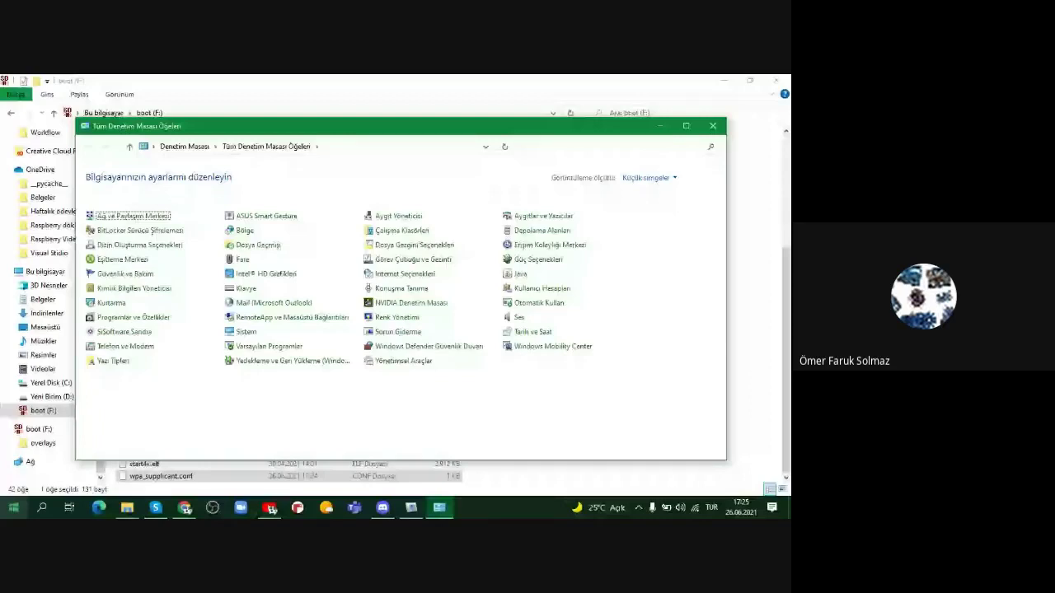
left_click(428, 245)
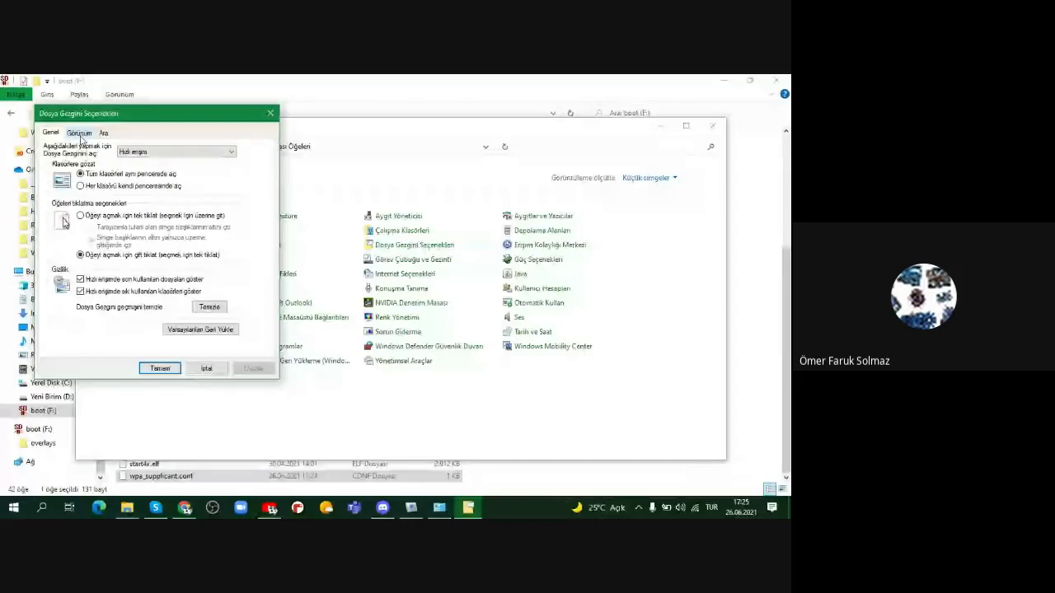
left_click(80, 134)
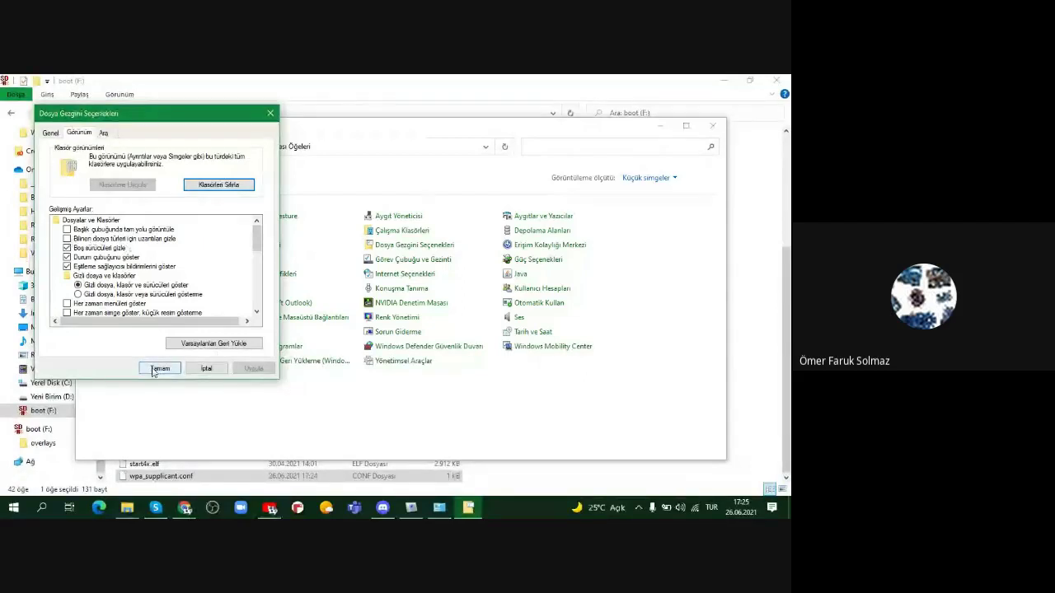
left_click(158, 369)
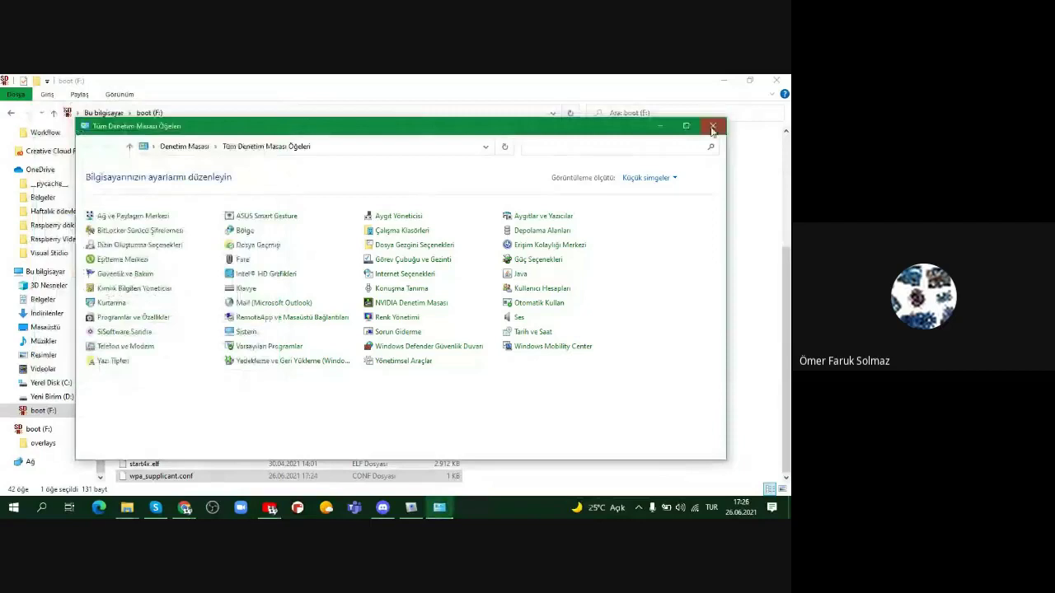
left_click(712, 126)
left_click(586, 351)
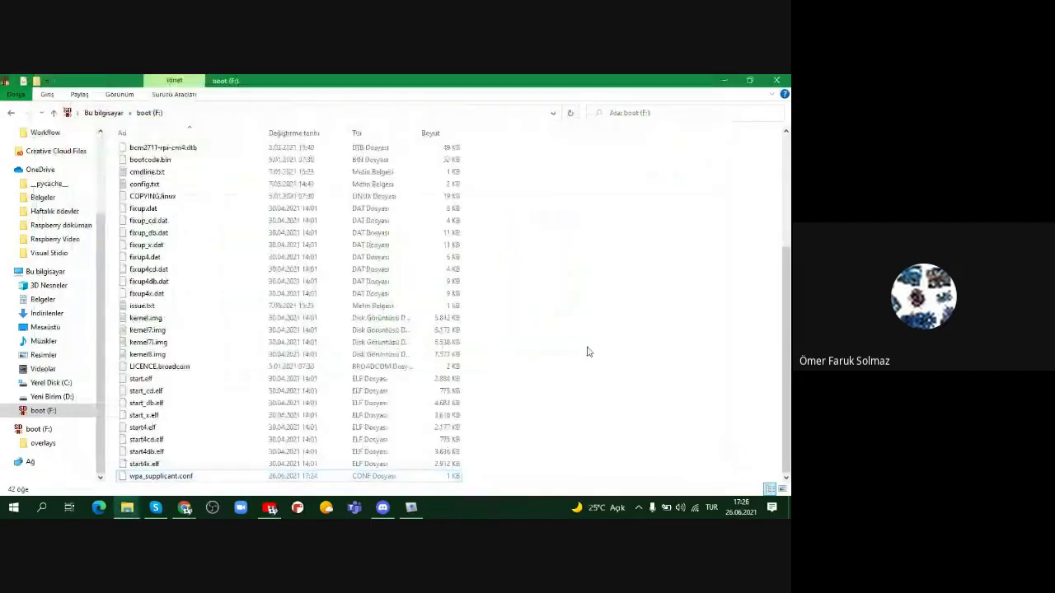
Create an empty file named ssh, with no extension, on boot (F:).
right_click(587, 352)
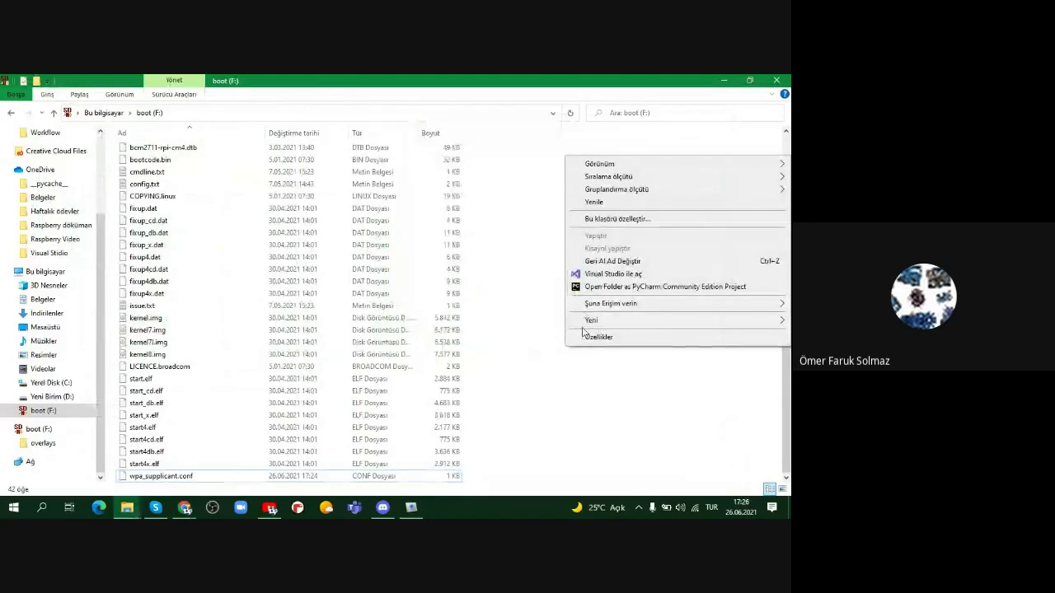
mouse_move(589, 327)
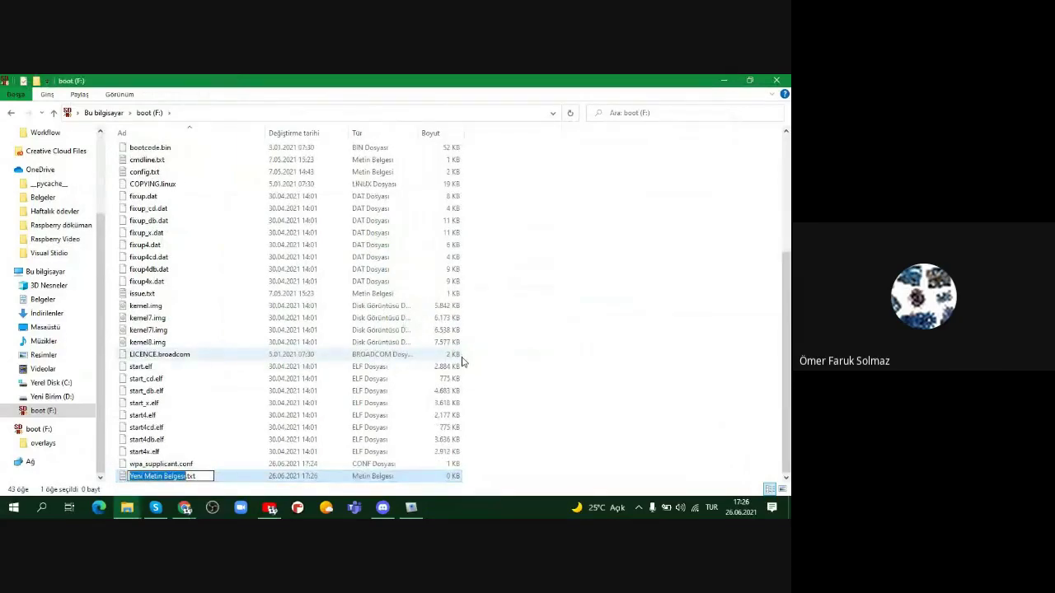
key("shift+Right")
key("shift+Right")
key("shift+Right")
key("shift+Right")
type("ss")
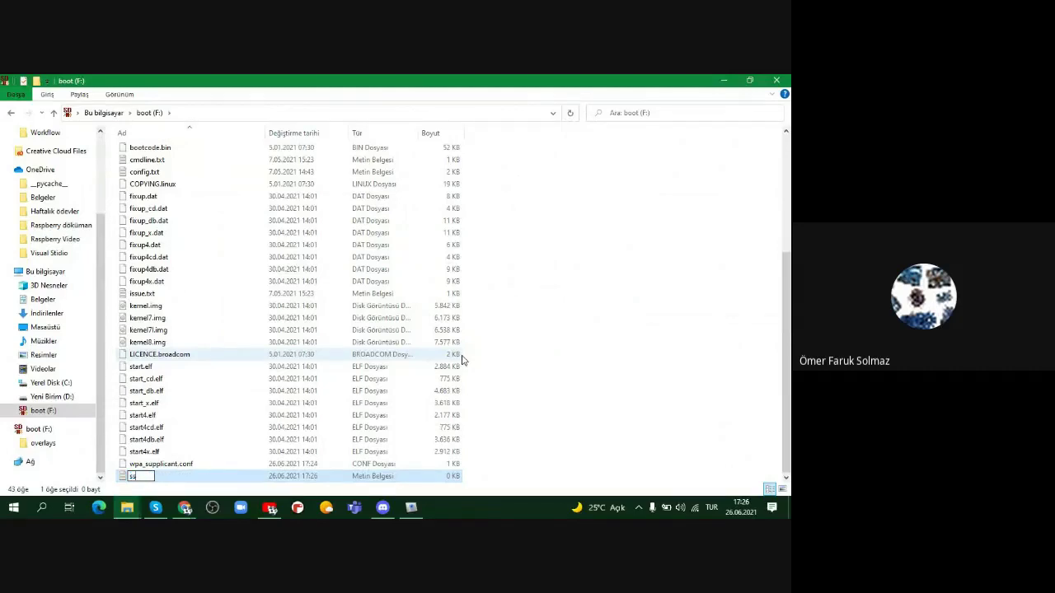
type("h")
key("Return")
key("Return")
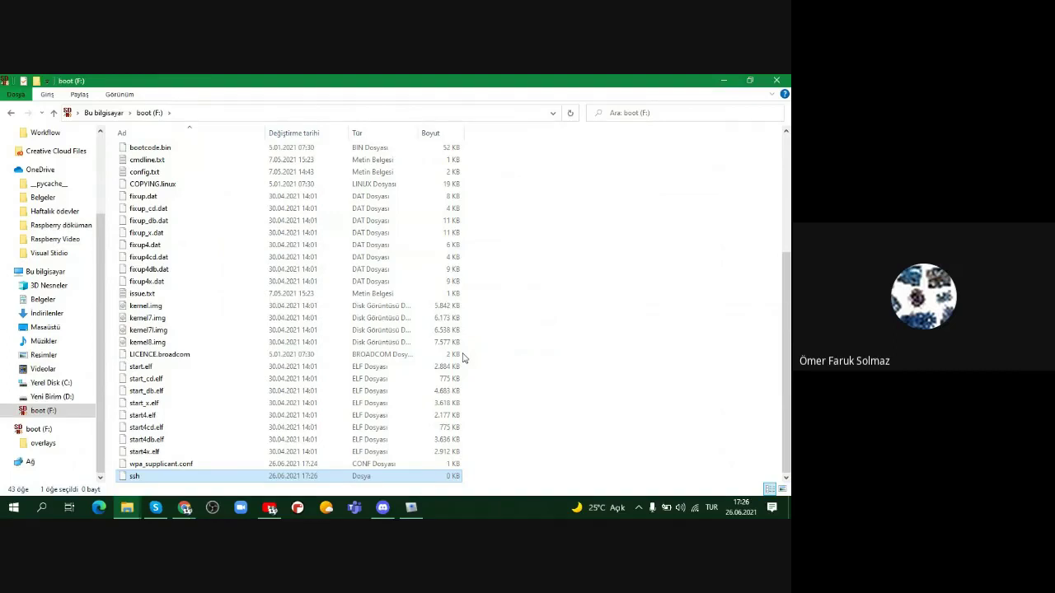
left_click(637, 507)
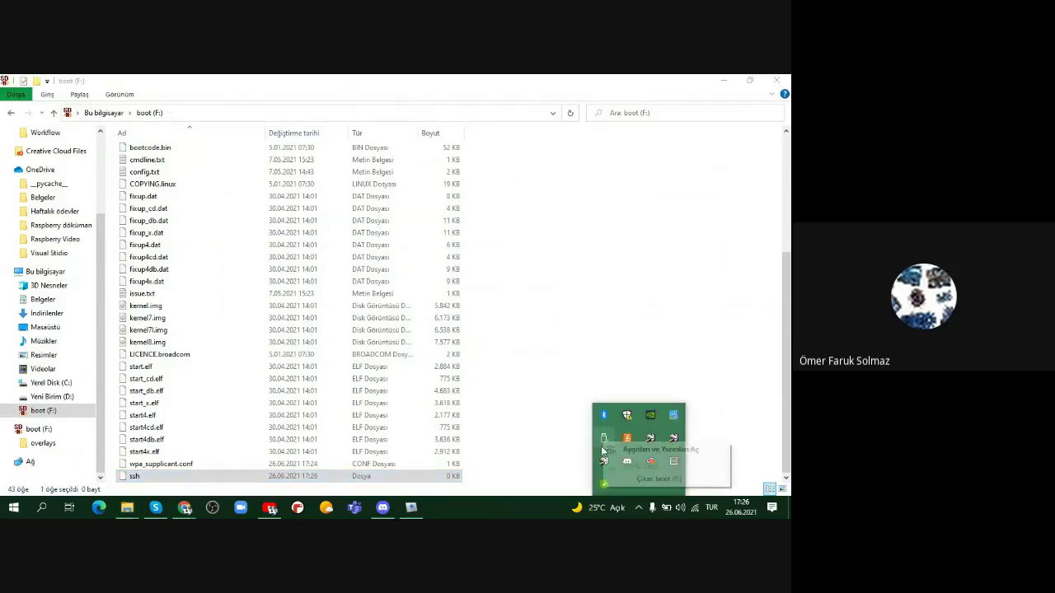
Safely eject the boot (F:) drive.
left_click(648, 481)
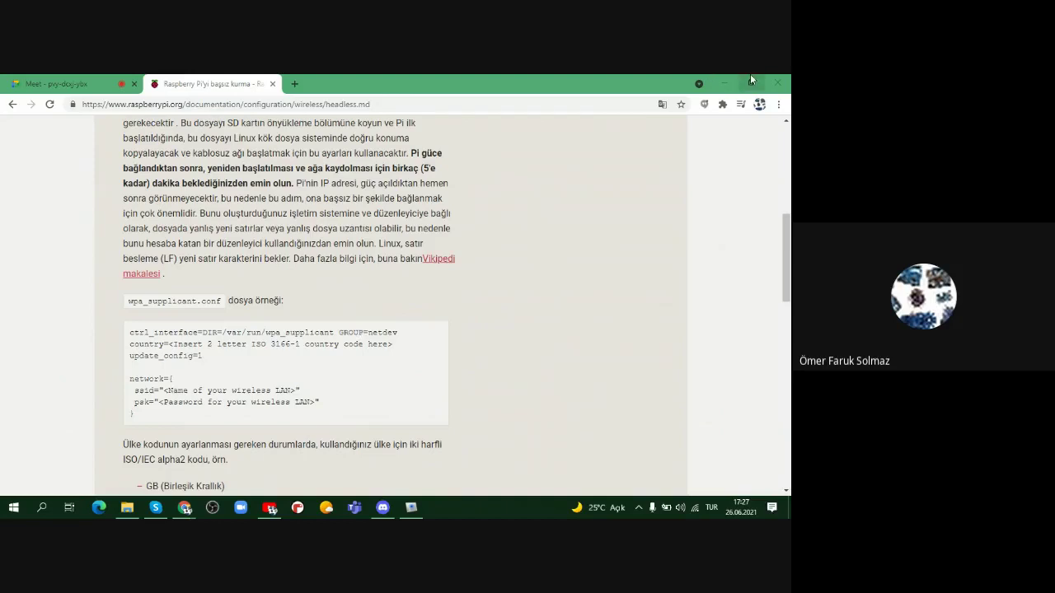
Search 'vnc indir' in a new tab and open RealVNC's VNC Connect download page.
left_click(295, 84)
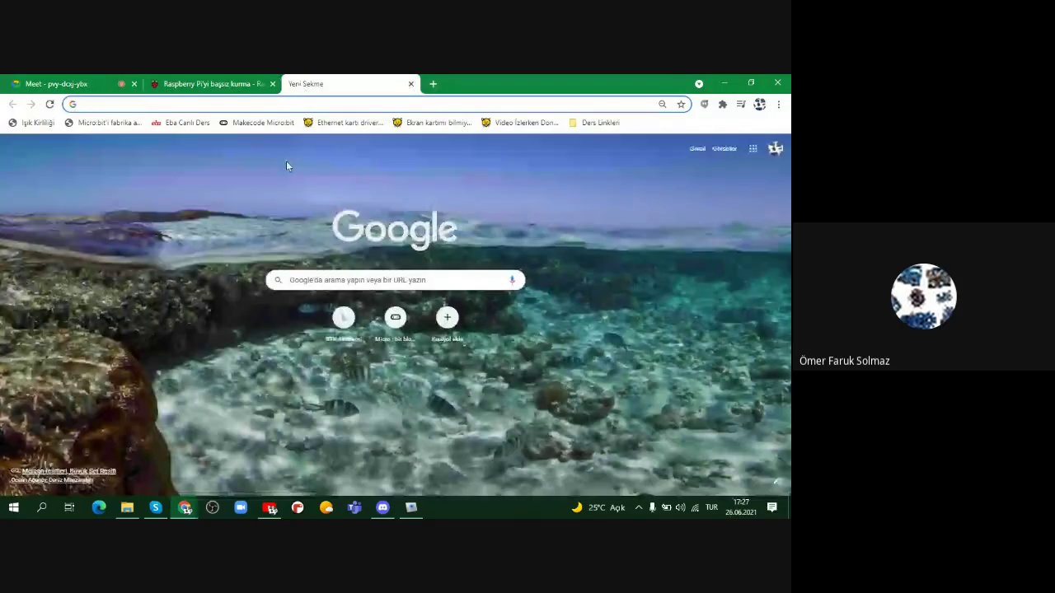
type("vnc indir")
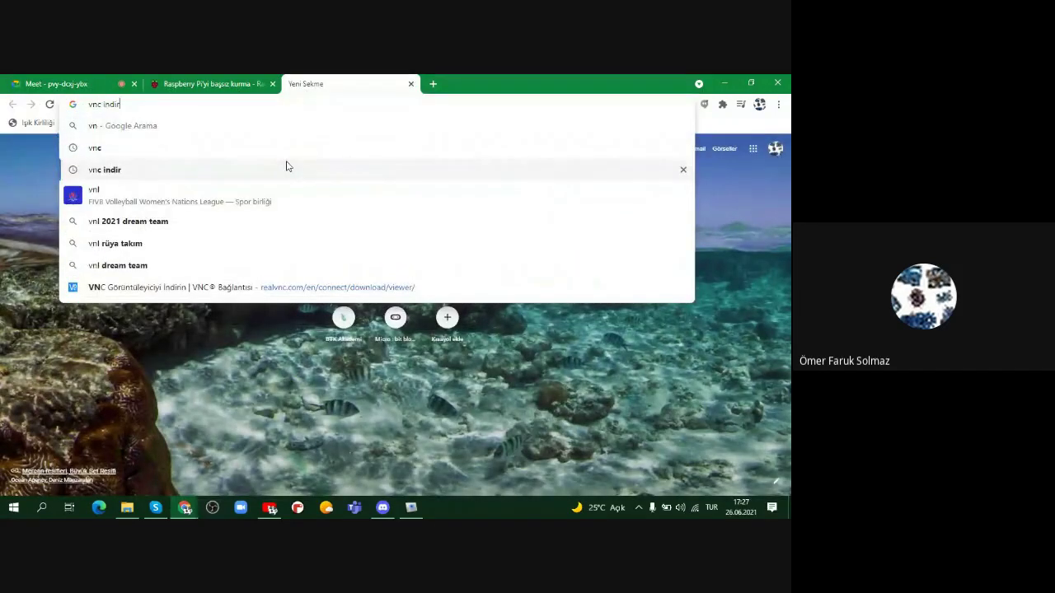
key("Return")
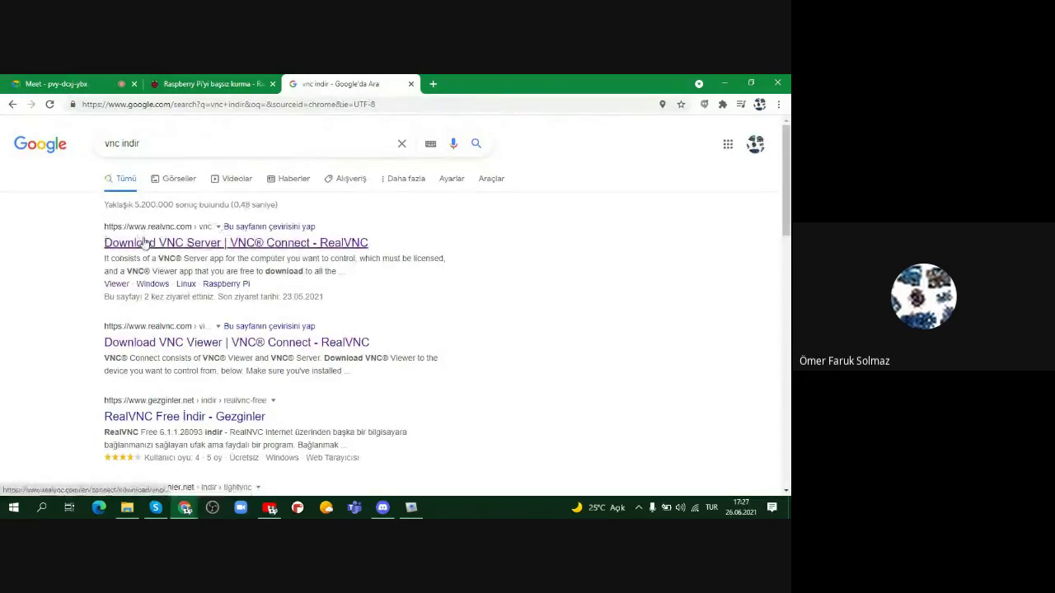
left_click(175, 247)
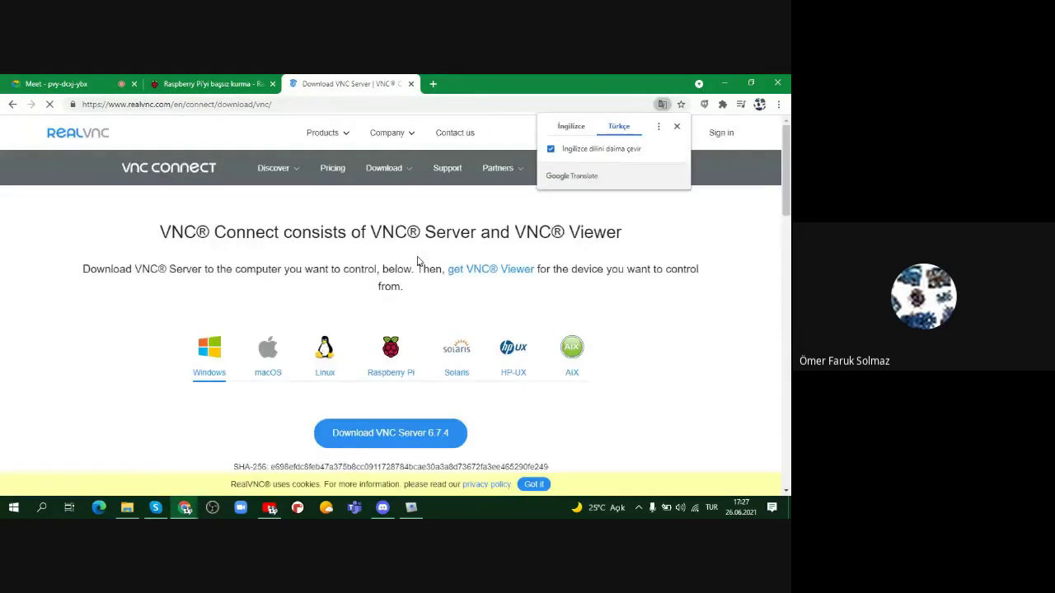
scroll(577, 419, "down", 3)
scroll(318, 325, "up", 2)
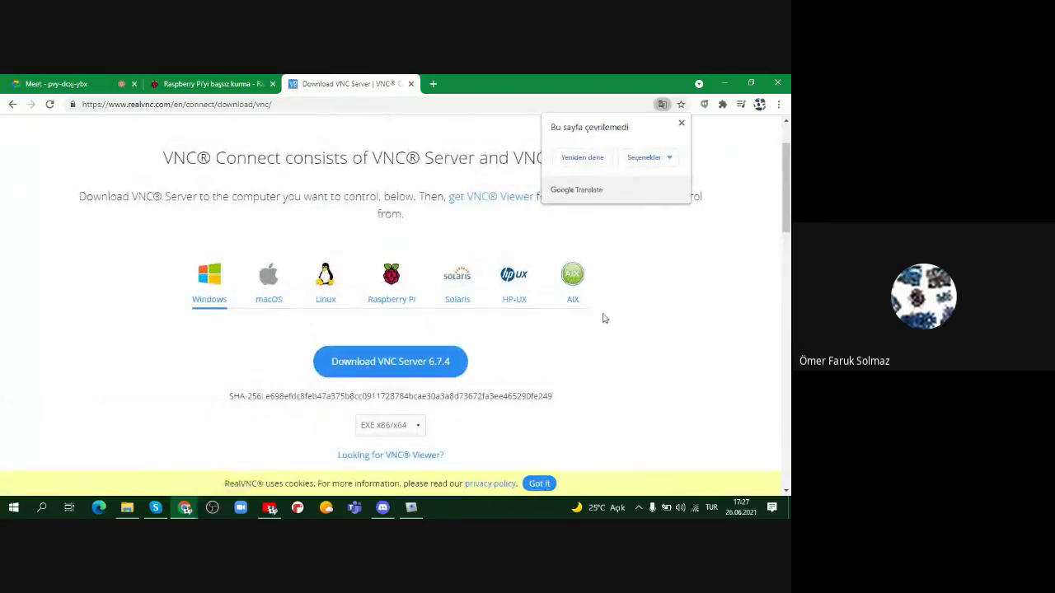
left_click(434, 85)
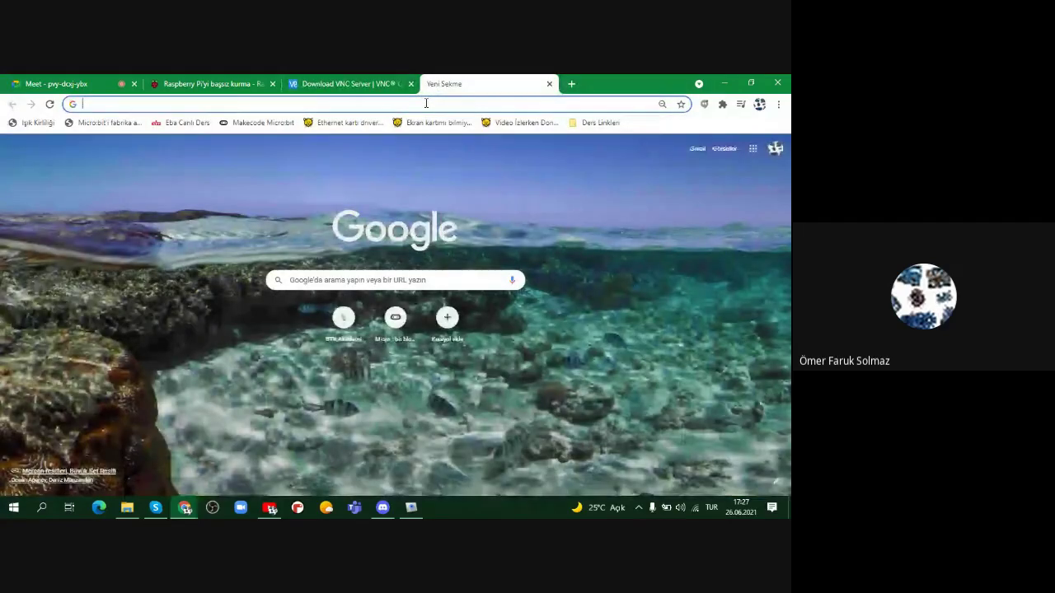
Load putty.org in the new tab, then start another blank tab.
type("putty")
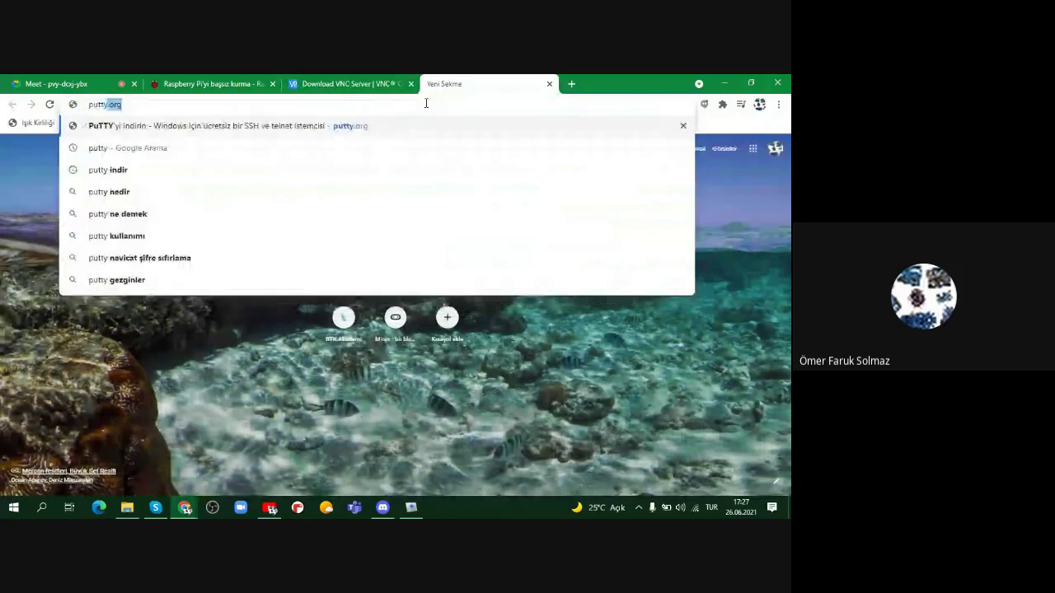
type(" indir")
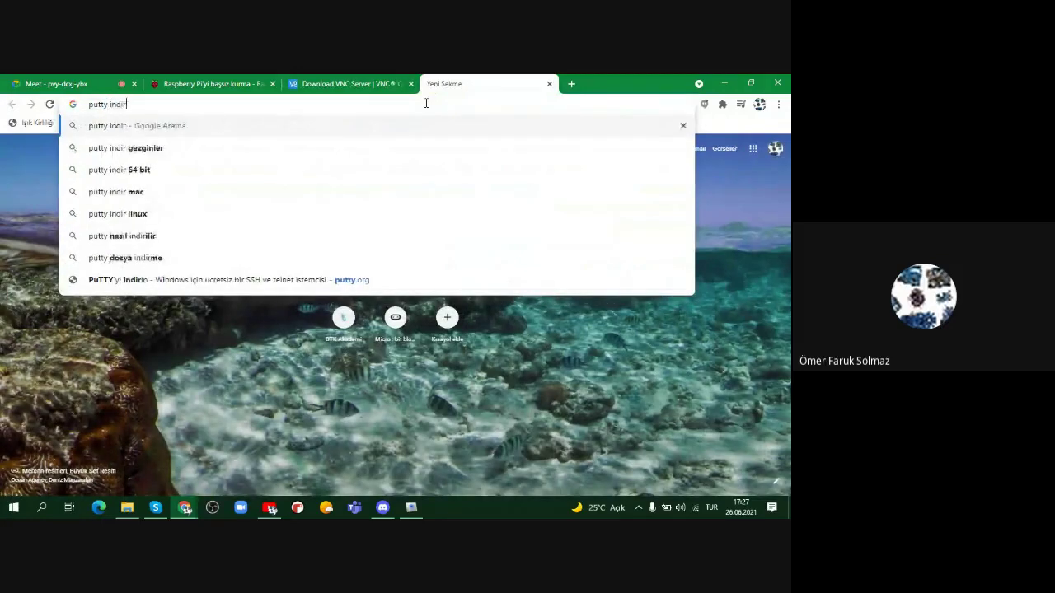
key("BackSpace")
key("BackSpace")
key("BackSpace")
key("BackSpace")
key("BackSpace")
key("BackSpace")
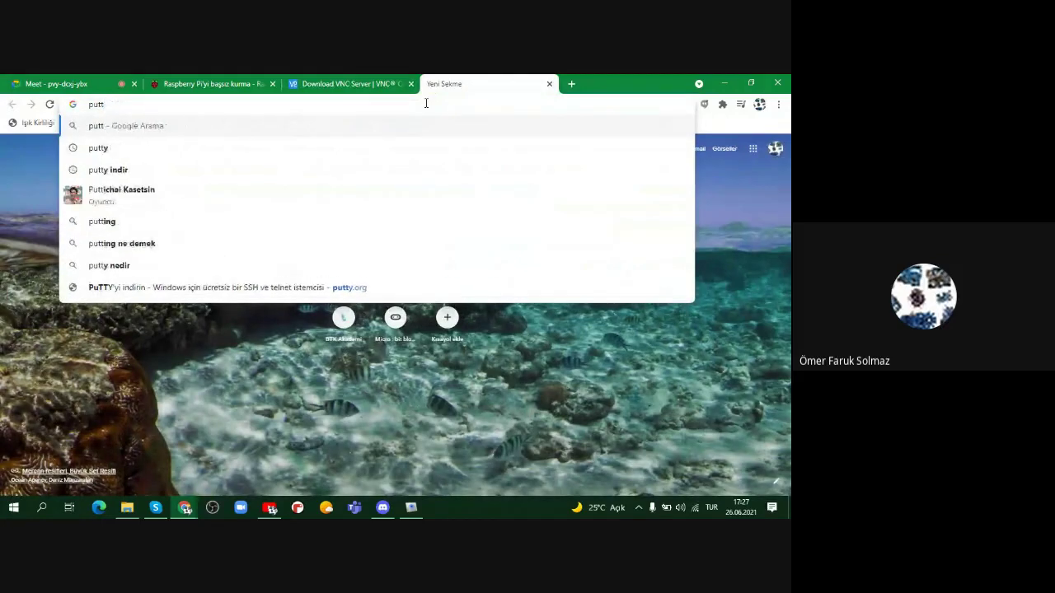
type("y.or")
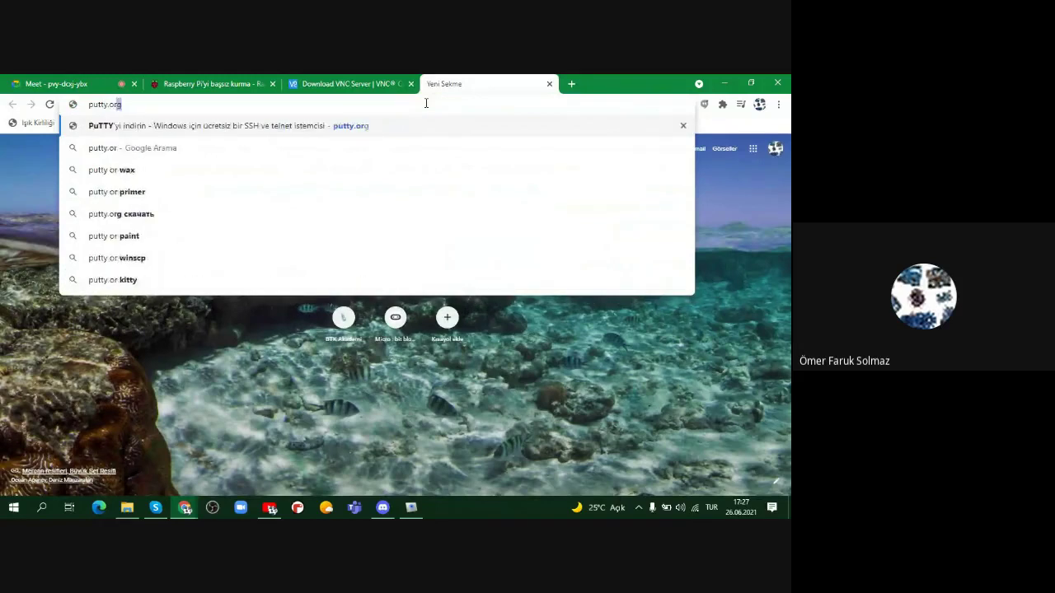
type("g")
key("Return")
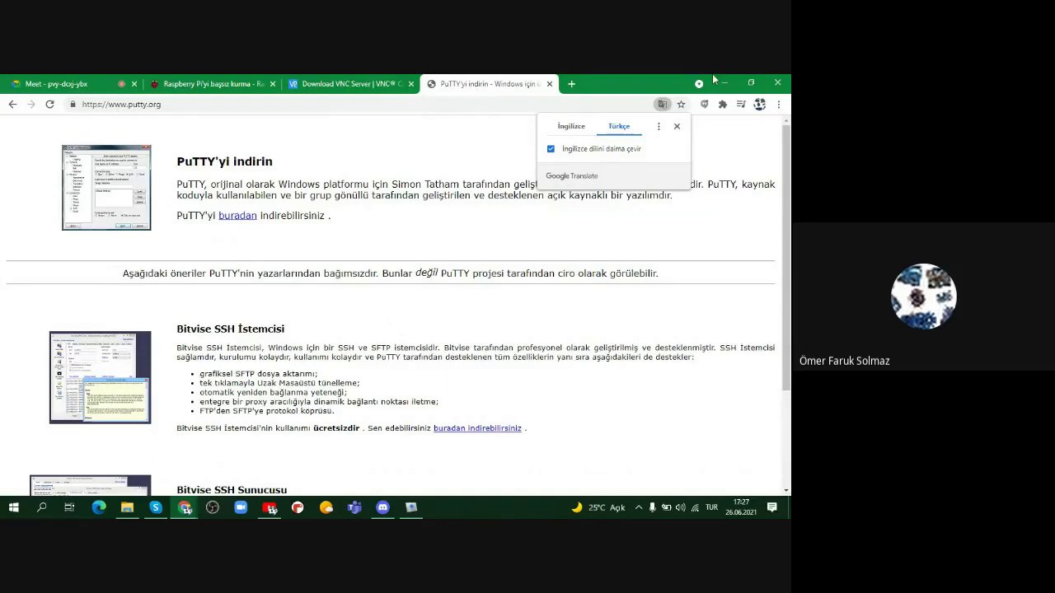
left_click(572, 84)
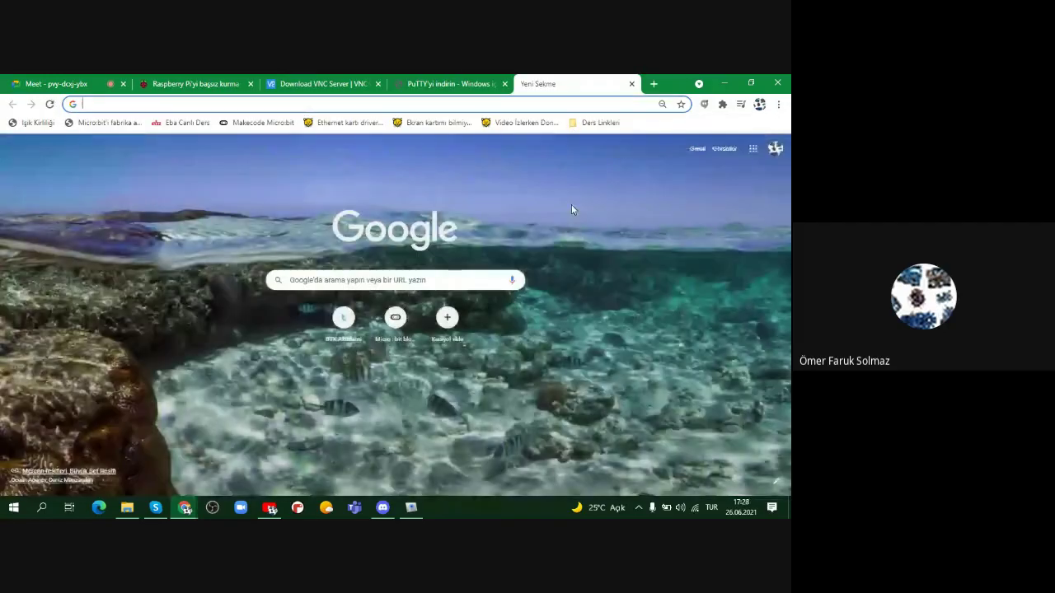
Load the AirTies router login page at 192.168.2.1 from the address bar autocomplete.
type("1")
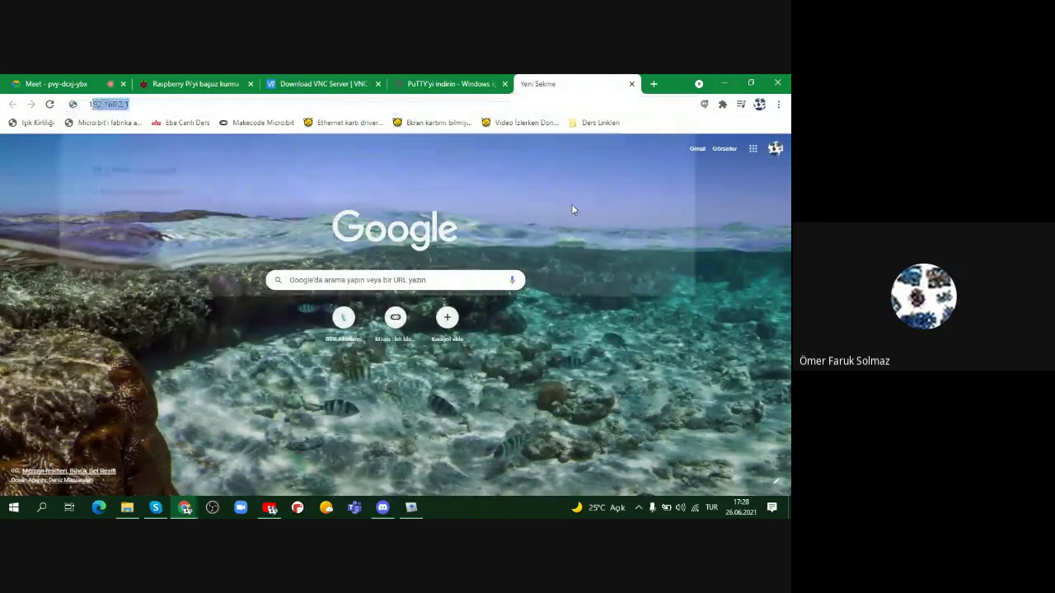
type("92")
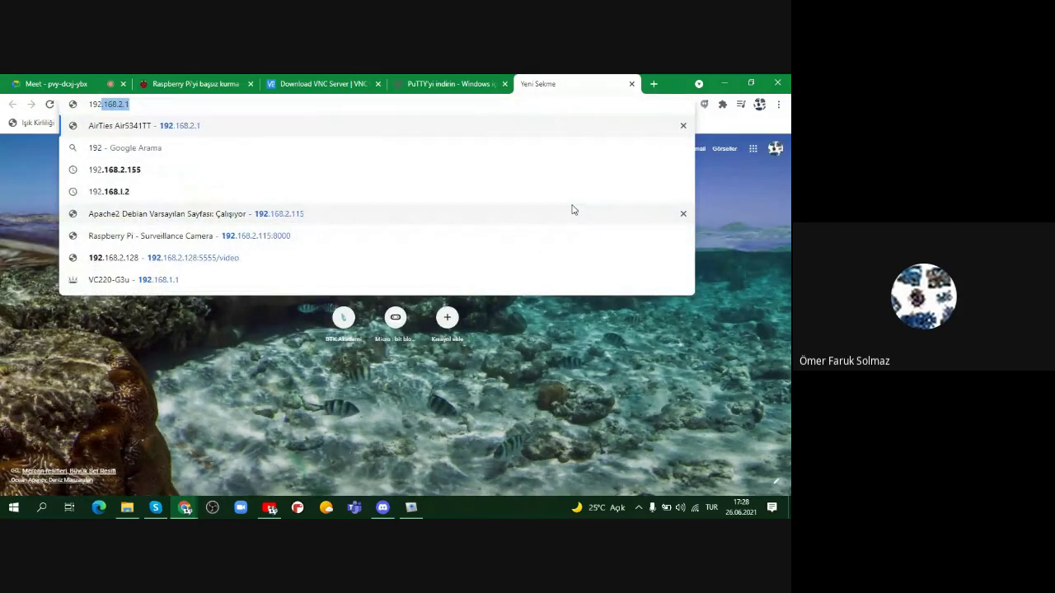
key("Right")
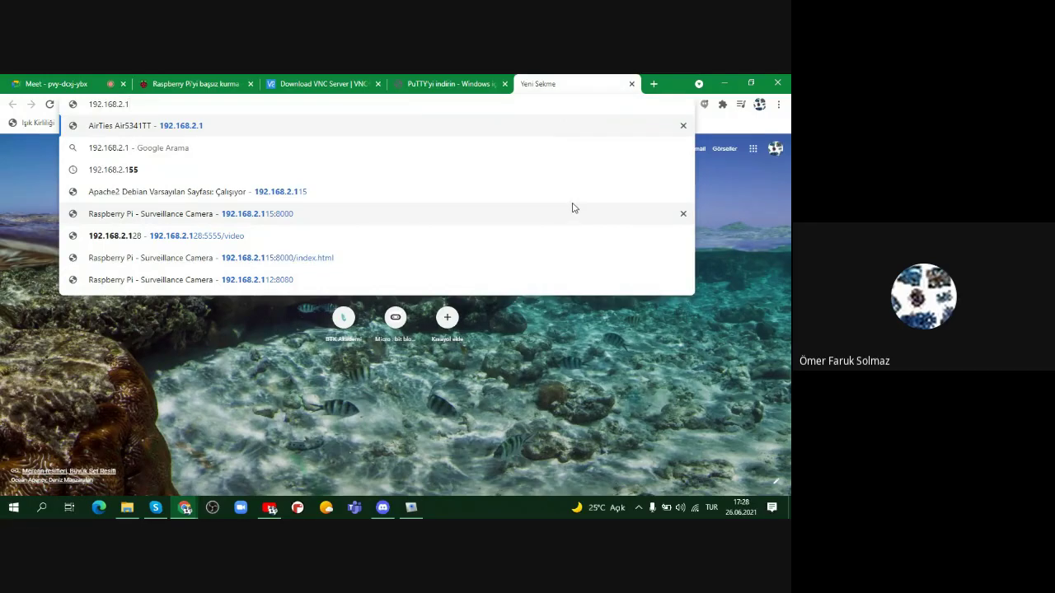
key("Return")
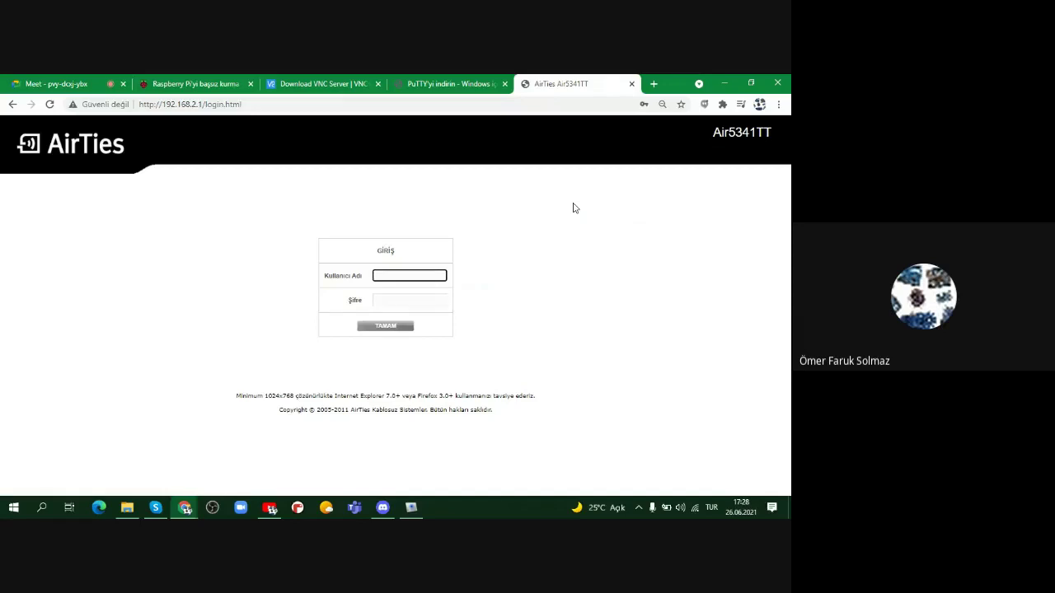
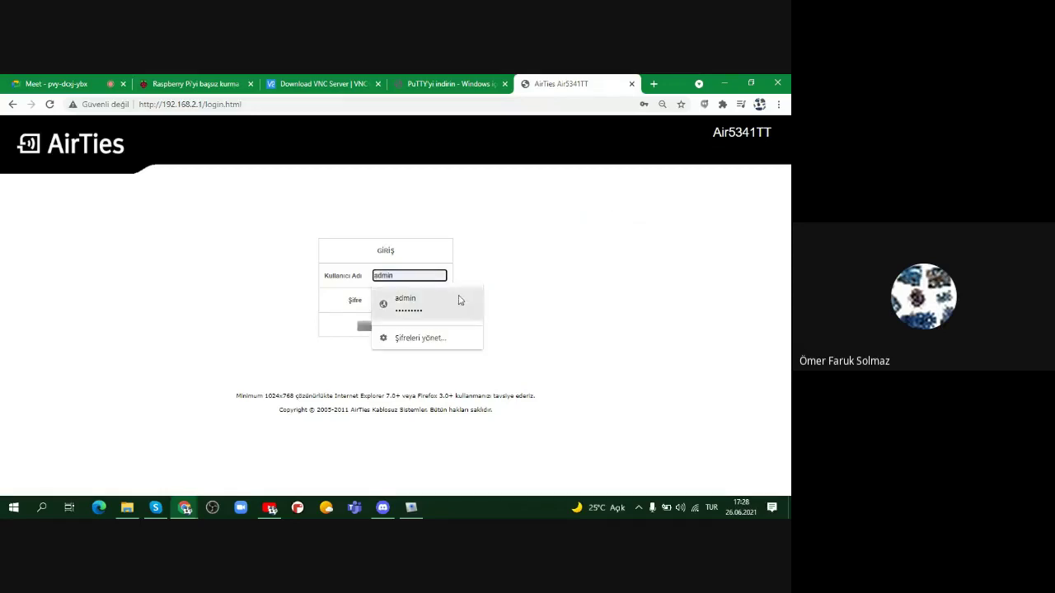
Log in to the AirTies router admin using the saved login details.
left_click(463, 300)
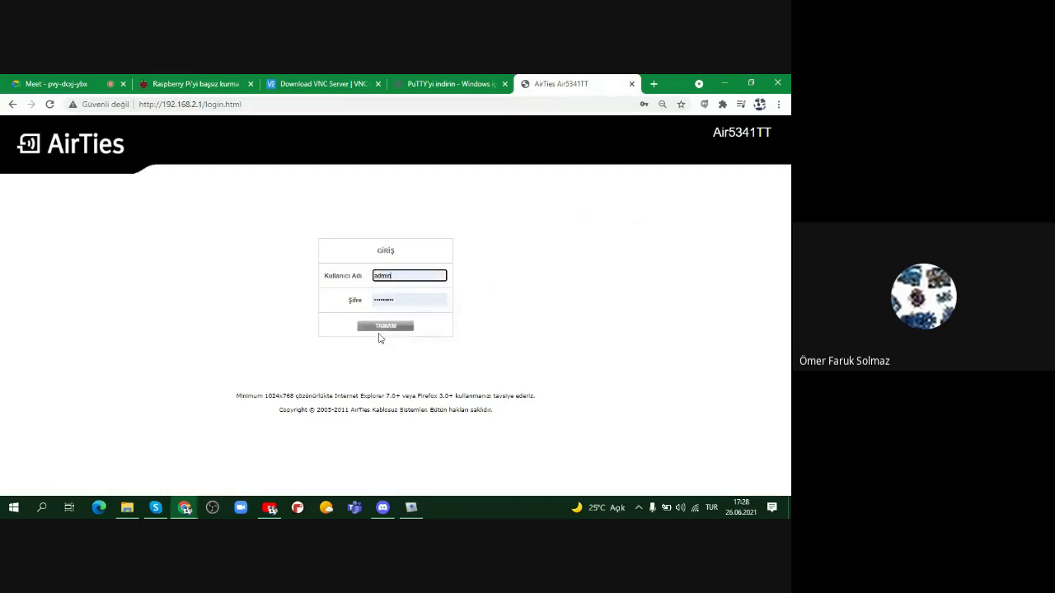
left_click(384, 333)
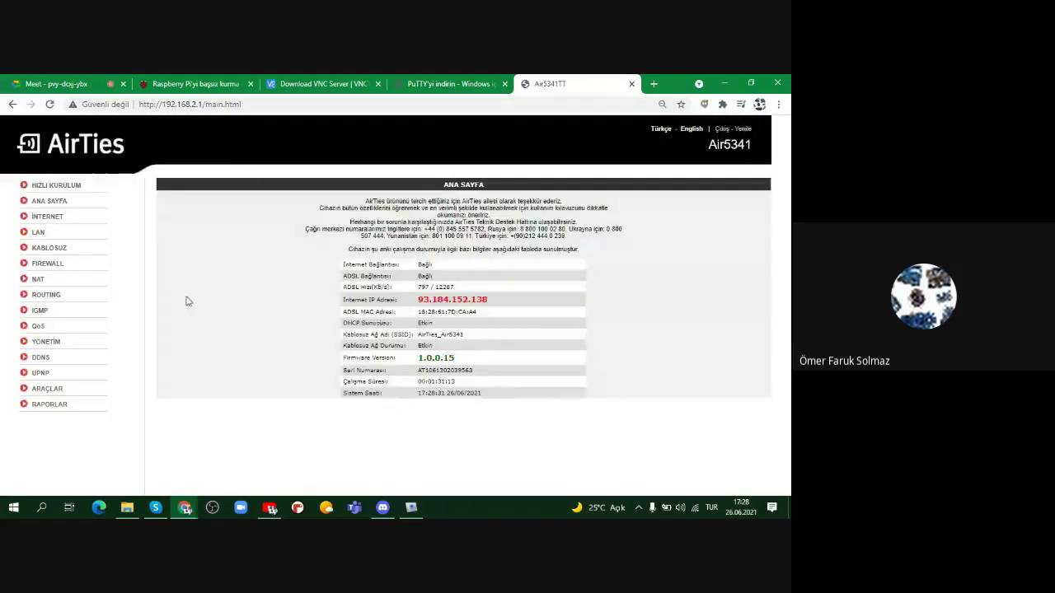
Open the LAN client list and select raspberrypi's address 192.168.2.115.
left_click(37, 234)
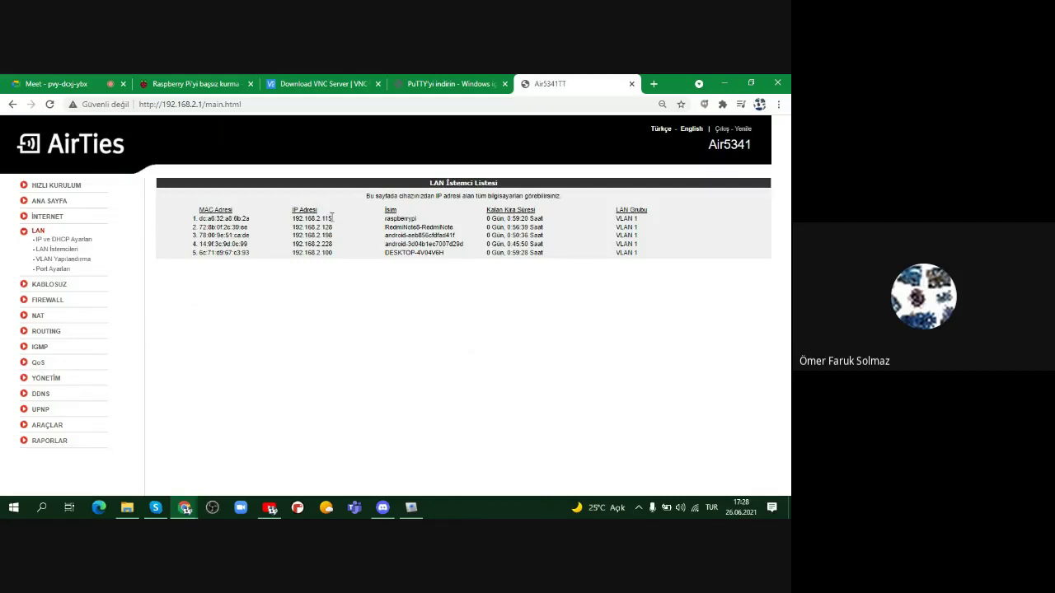
double_click(331, 217)
key("ctrl+c")
left_click(14, 507)
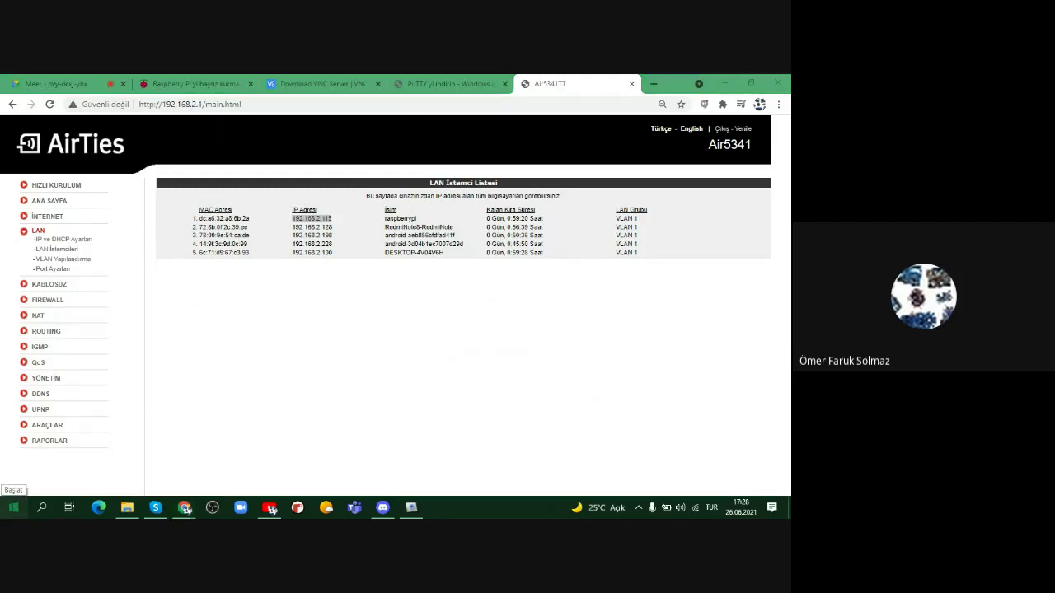
Launch PuTTY and open an SSH connection to 192.168.2.115 on port 22.
type("putty")
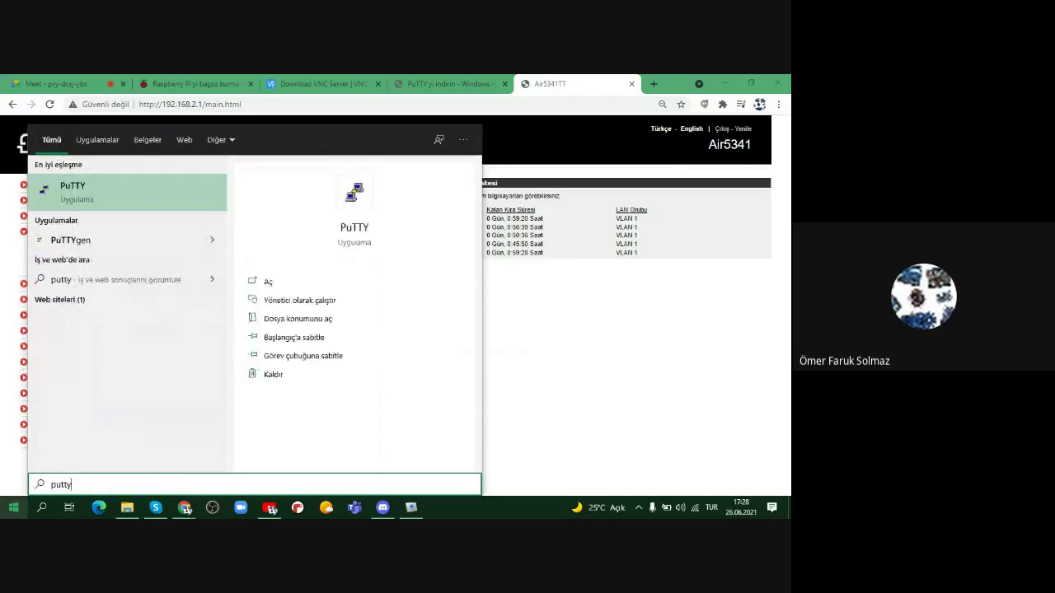
key("Return")
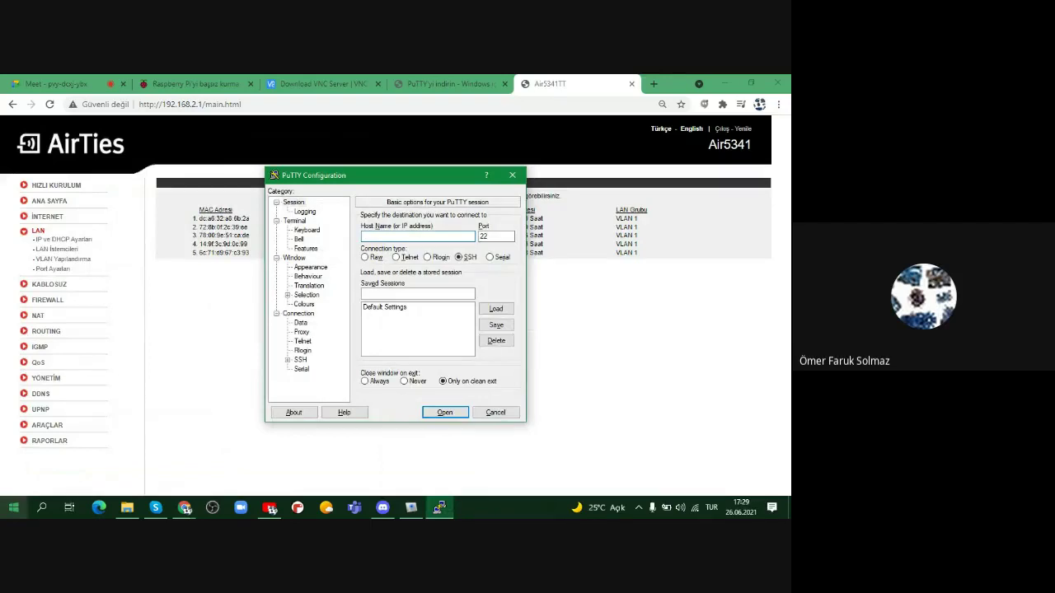
key("ctrl+v")
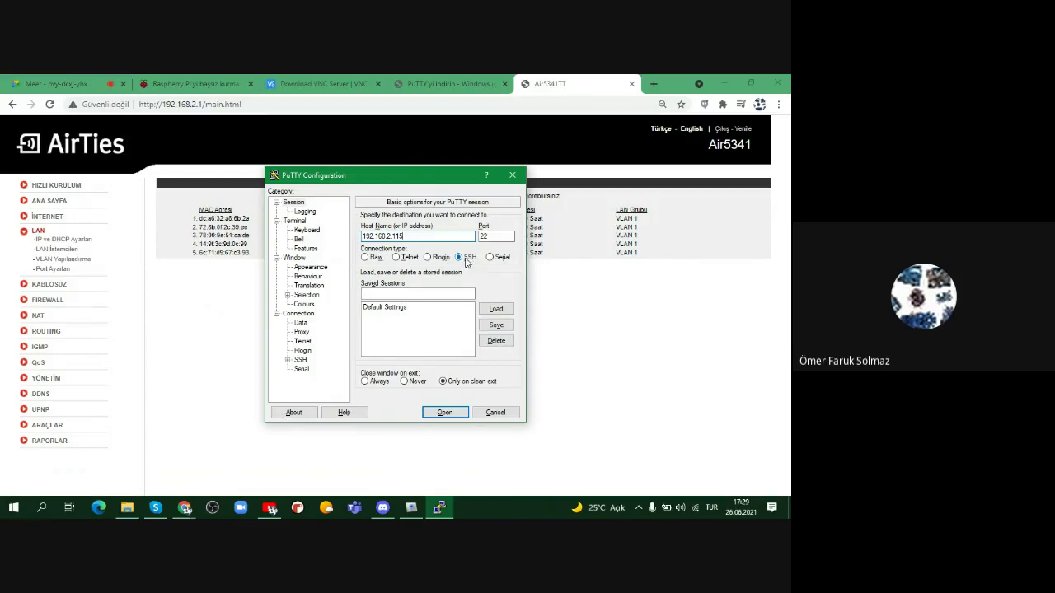
left_click(484, 237)
left_click(444, 413)
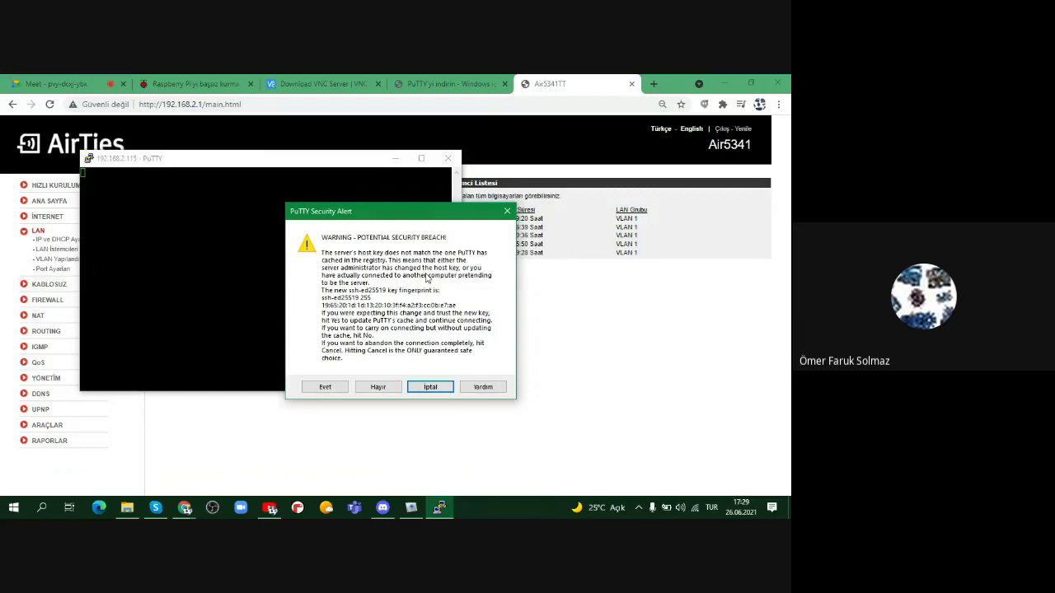
Accept the Pi's changed host key, log in with the Pi credentials, and run sudo raspi-config.
key("Left")
key("Left")
key("Return")
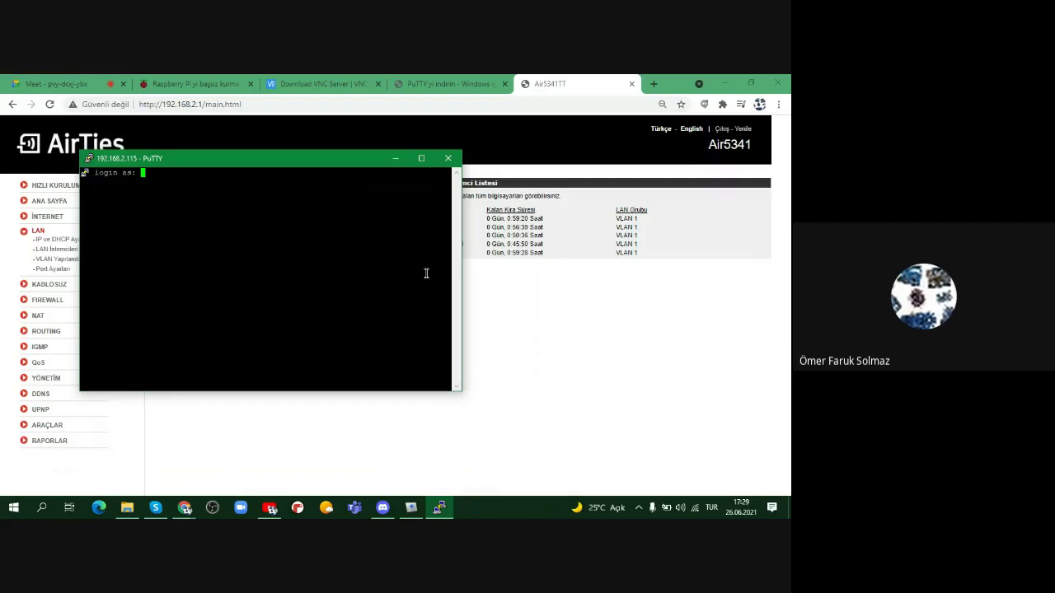
type("pi")
key("Return")
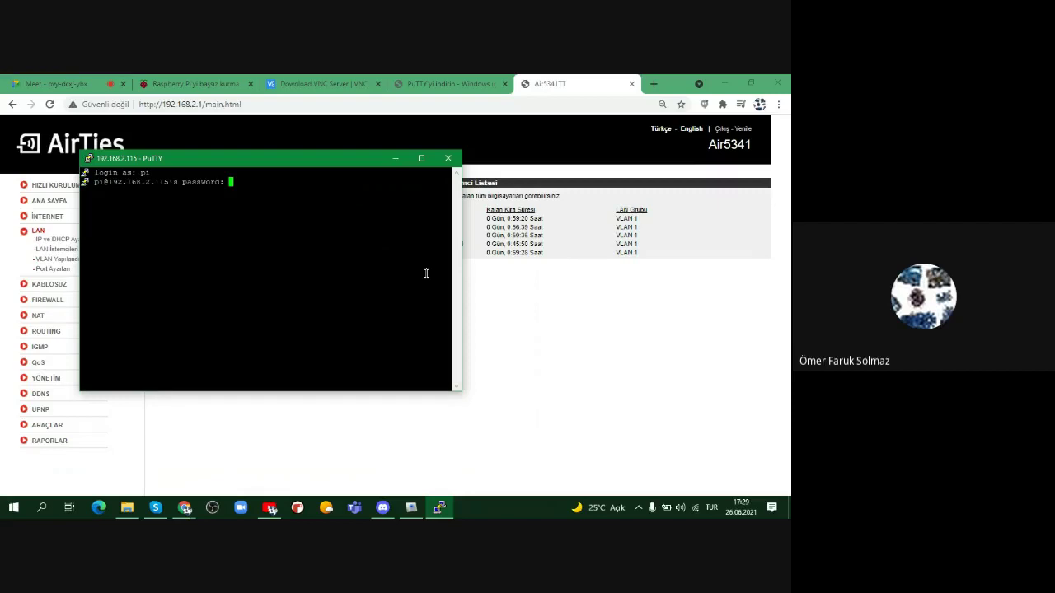
key("Return")
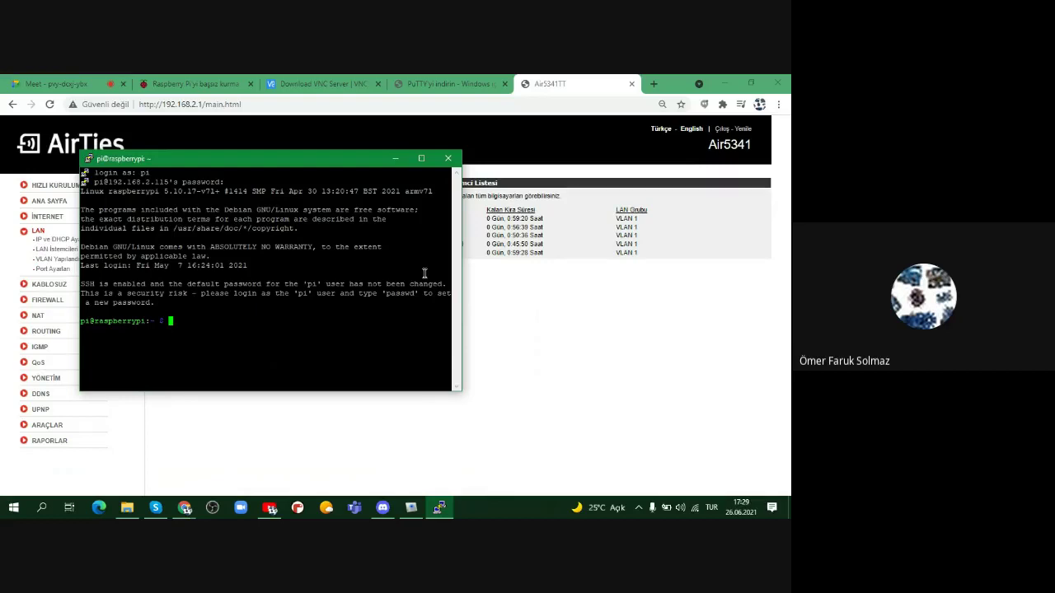
type("sudo raspi-config")
key("Return")
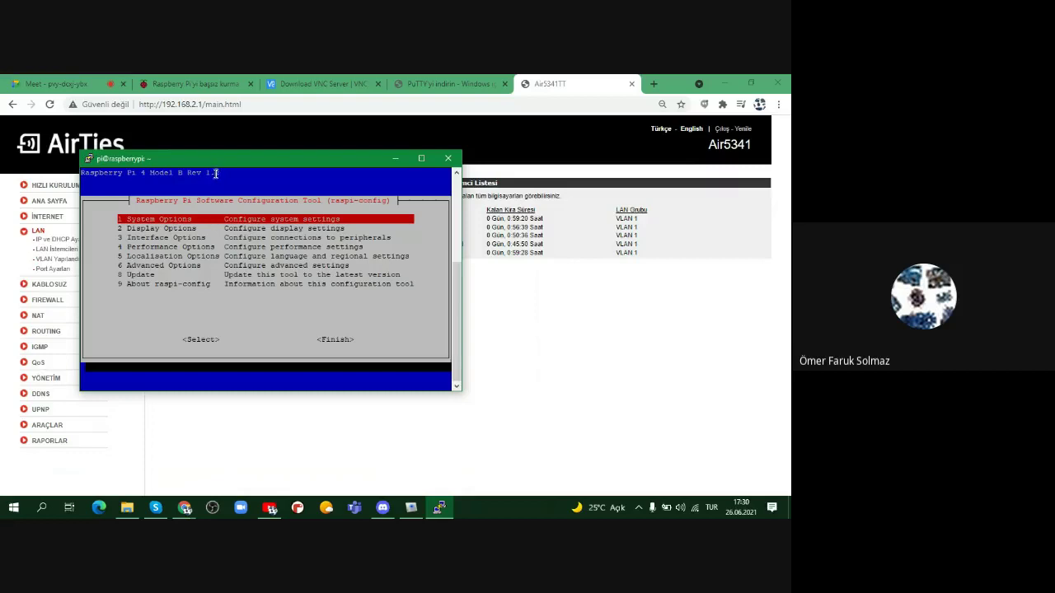
Enable the VNC Server through raspi-config's Interface Options > VNC, answering Yes.
left_click(421, 158)
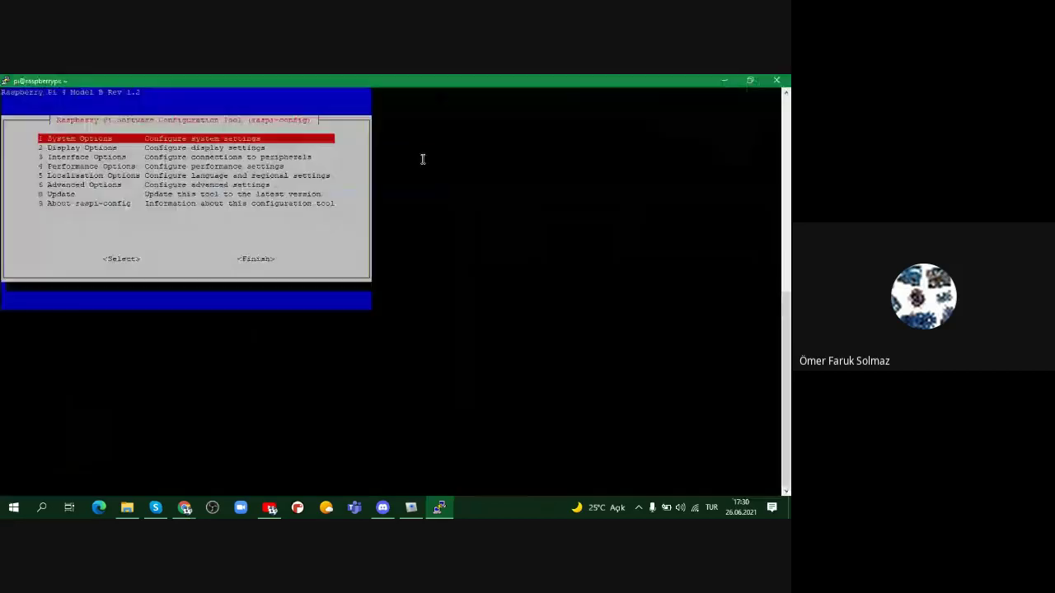
left_click(751, 80)
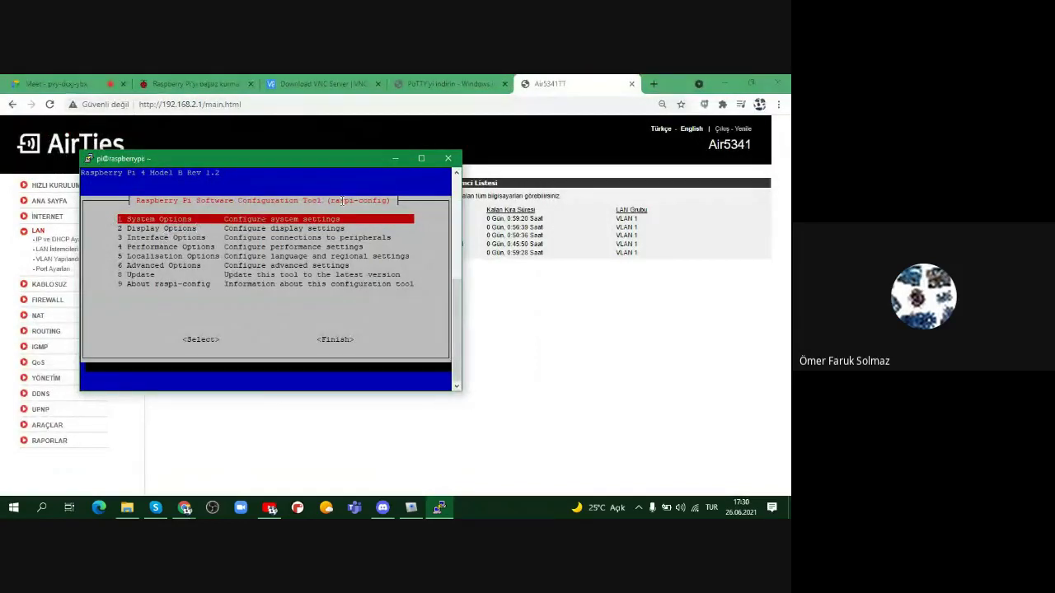
key("Down")
key("Down")
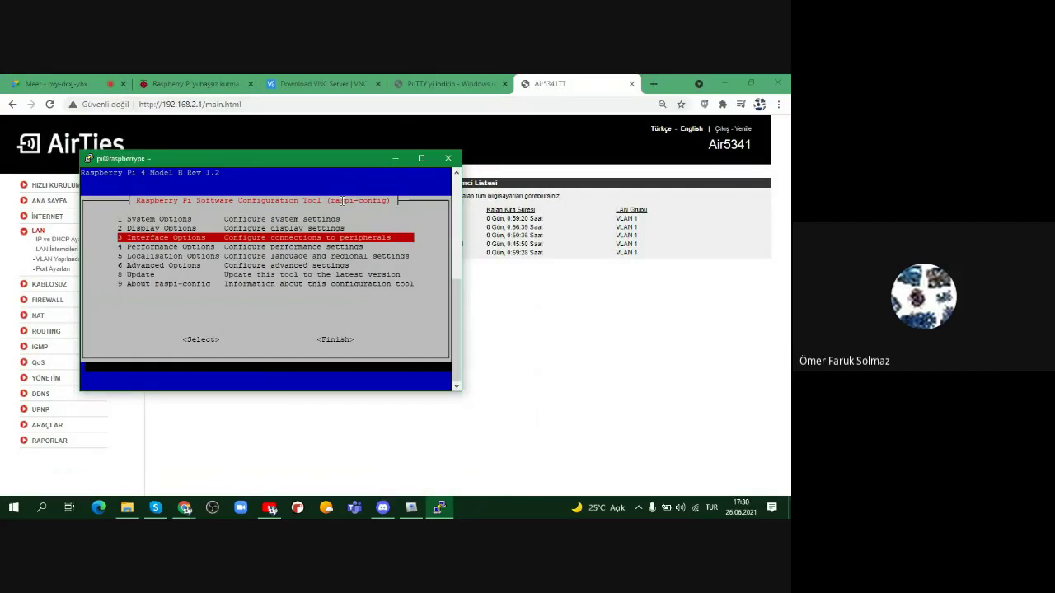
key("Return")
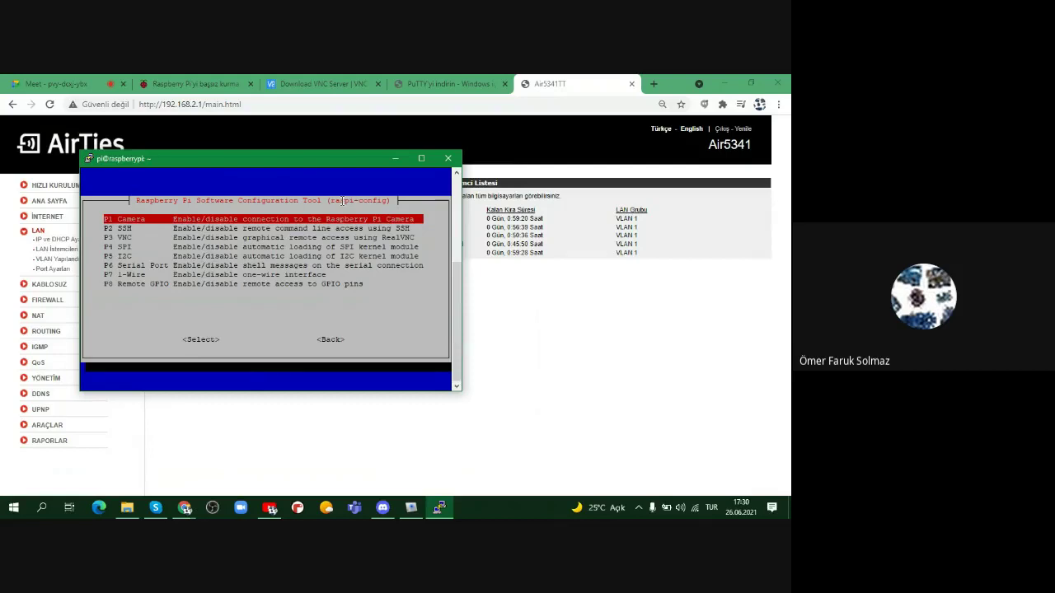
key("Down")
key("Down")
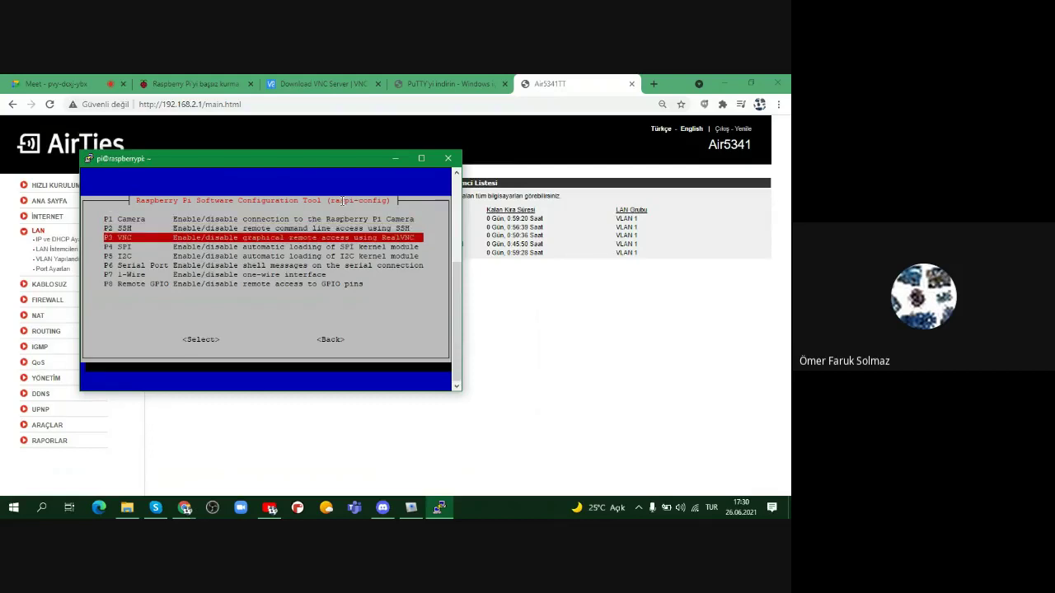
key("Return")
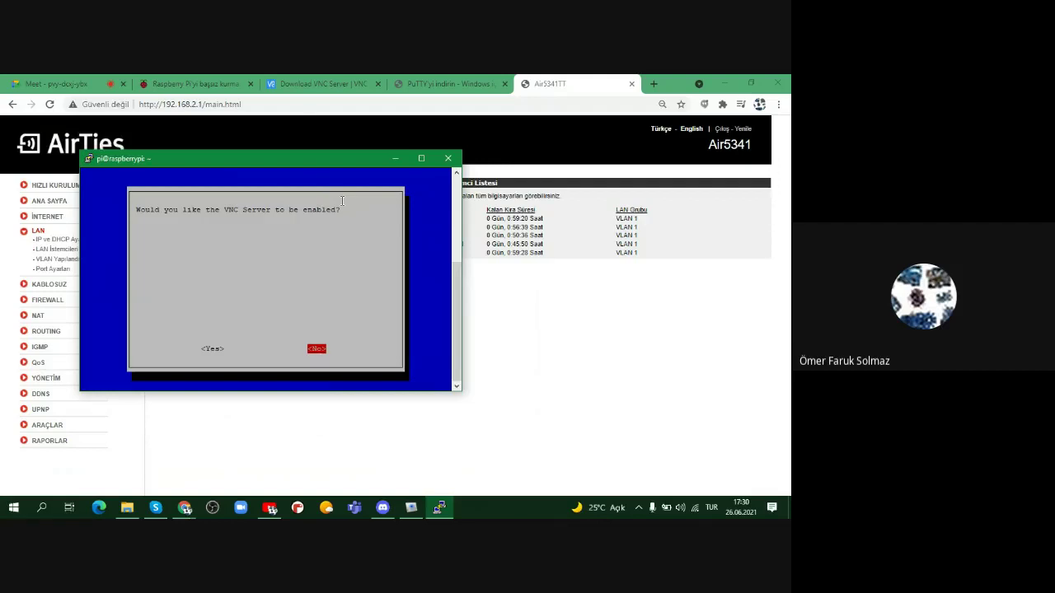
key("Left")
key("Return")
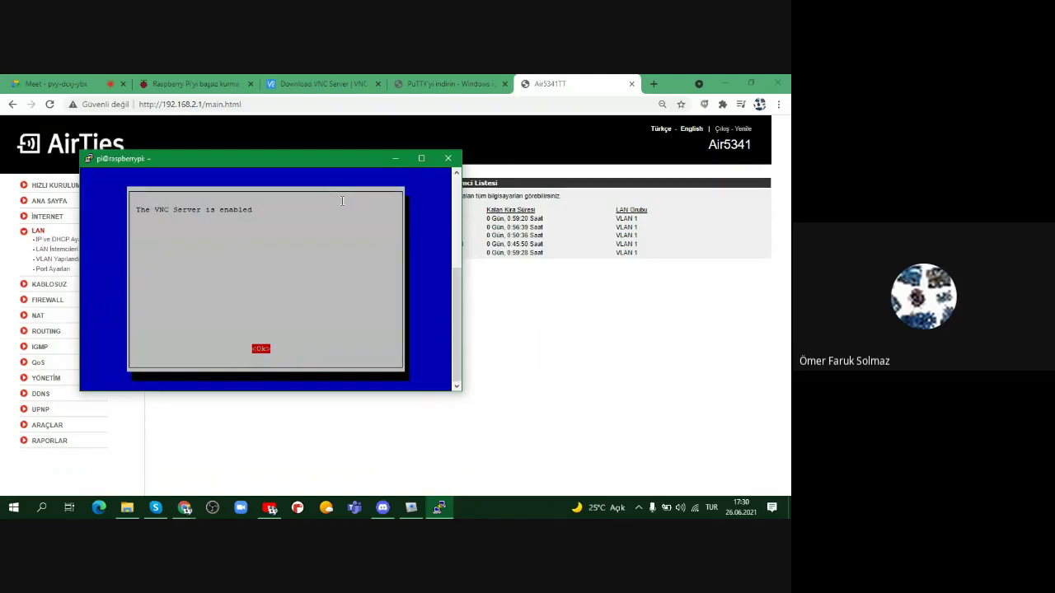
key("Return")
Finish raspi-config and close the PuTTY SSH session.
key("Tab")
key("Tab")
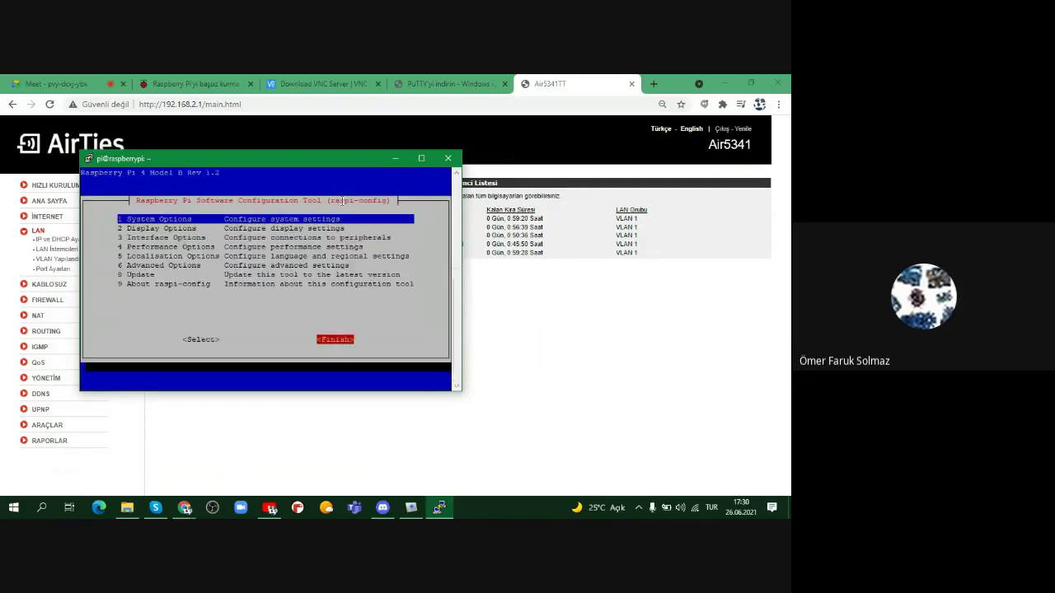
key("Return")
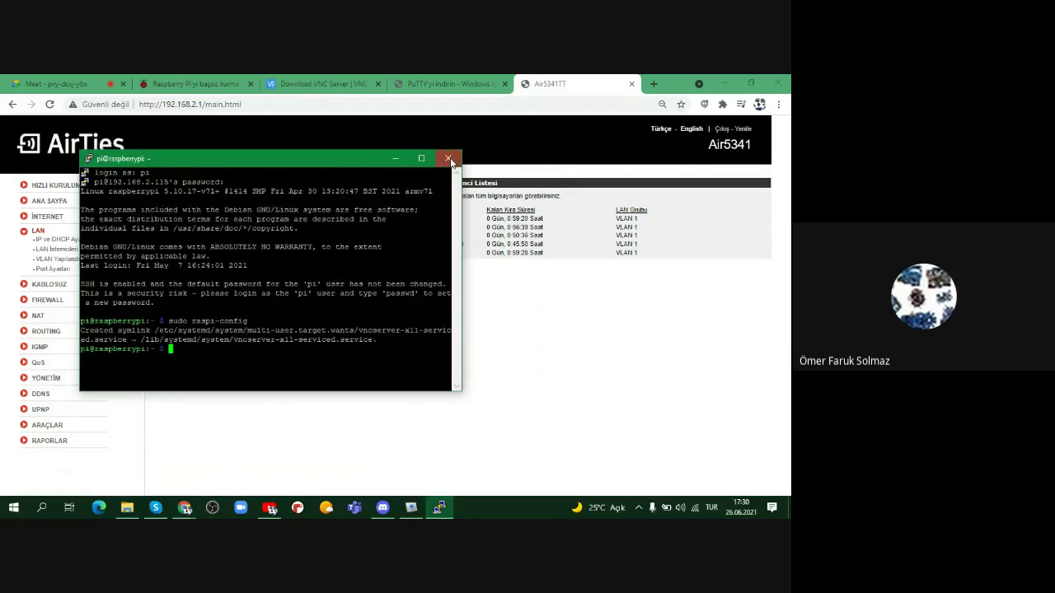
left_click(449, 159)
left_click(405, 332)
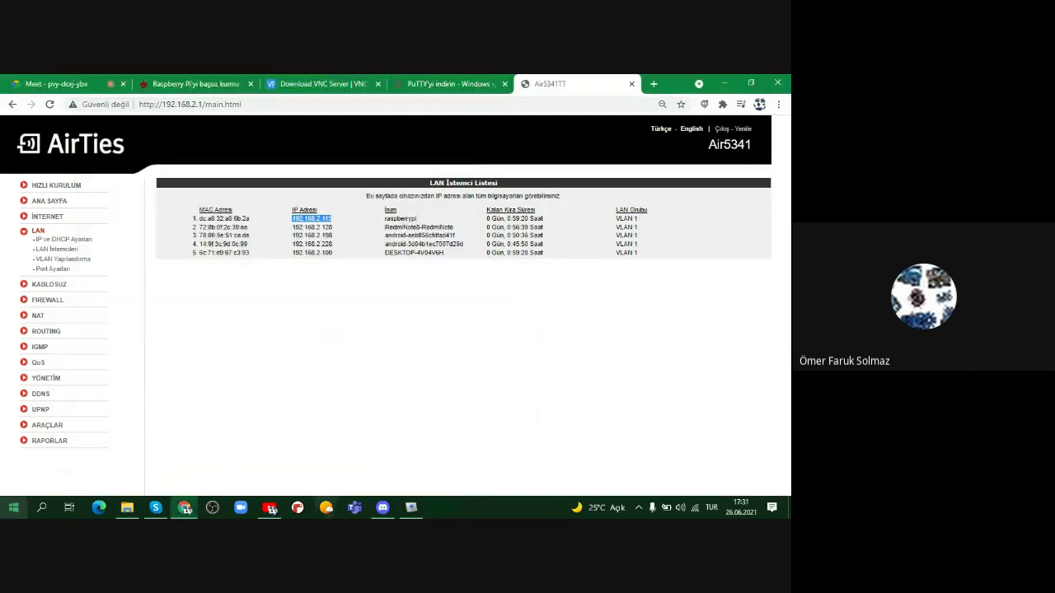
key("super")
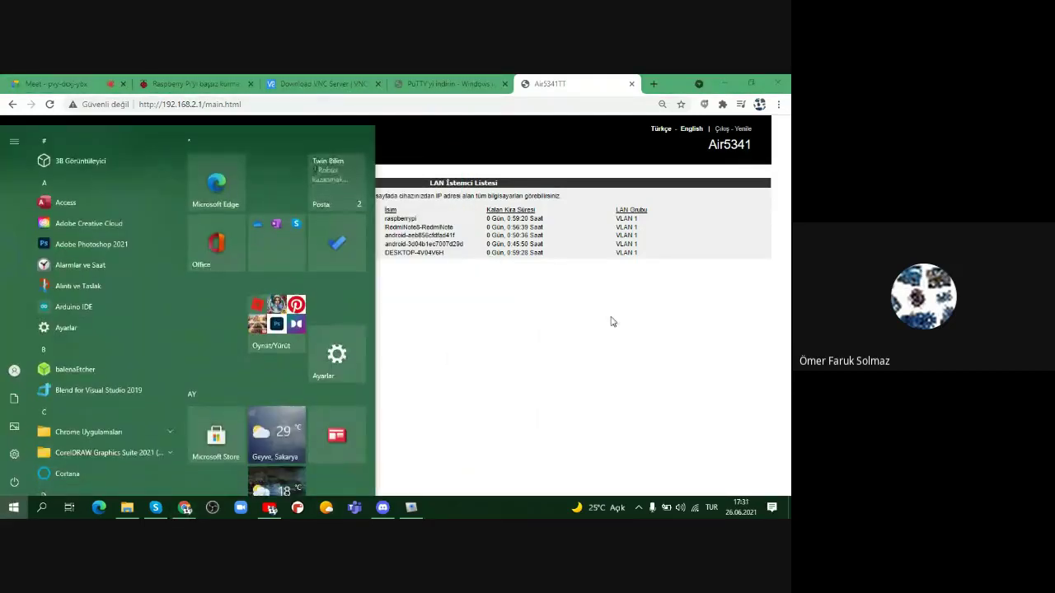
Launch VNC Viewer and connect to 192.168.2.115, continuing past the changed identity warning.
type("vnc")
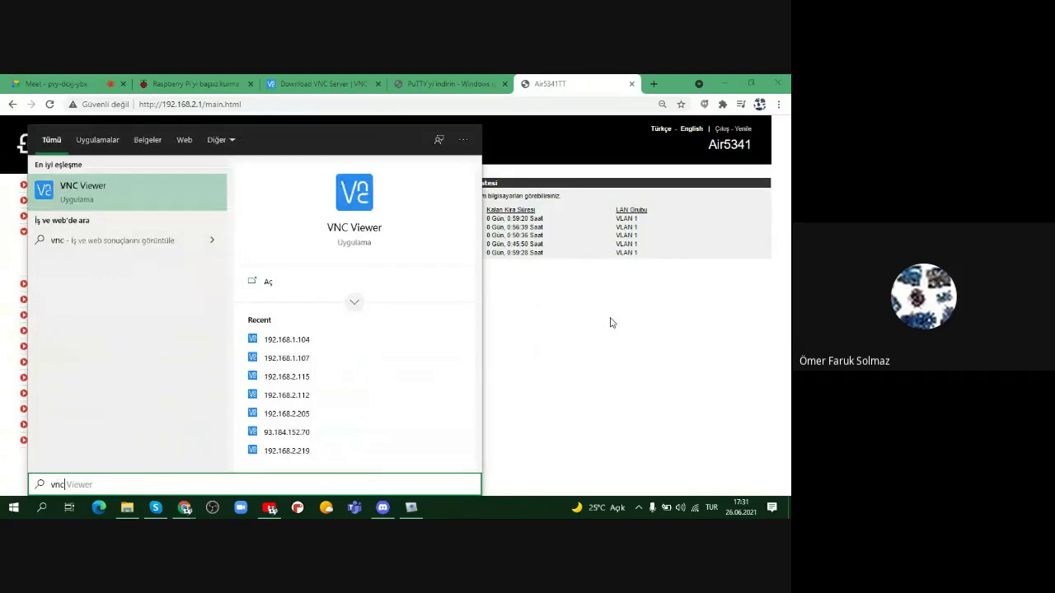
key("Return")
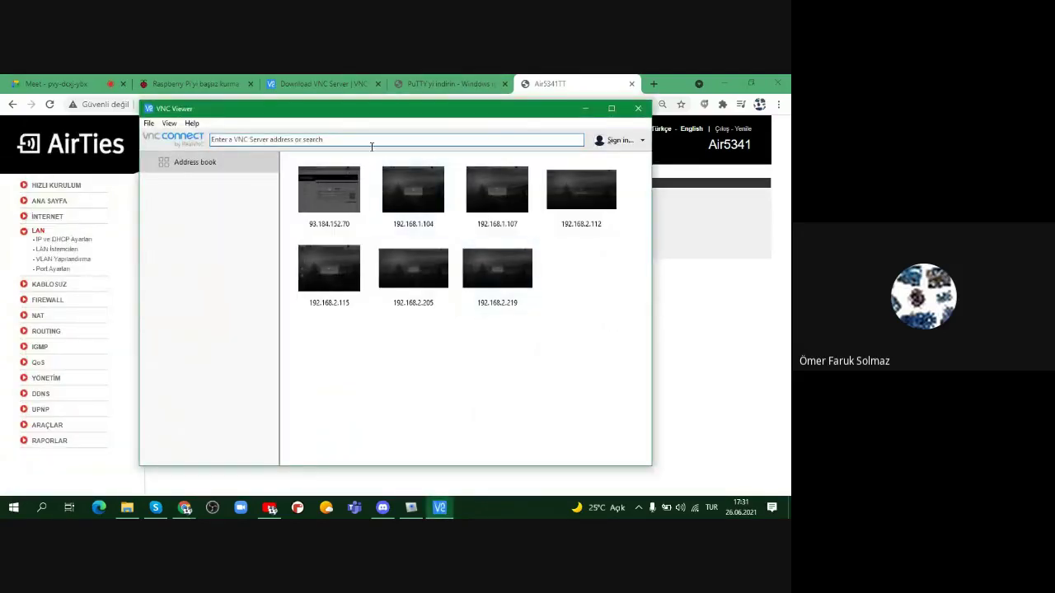
type("192.168.2.115")
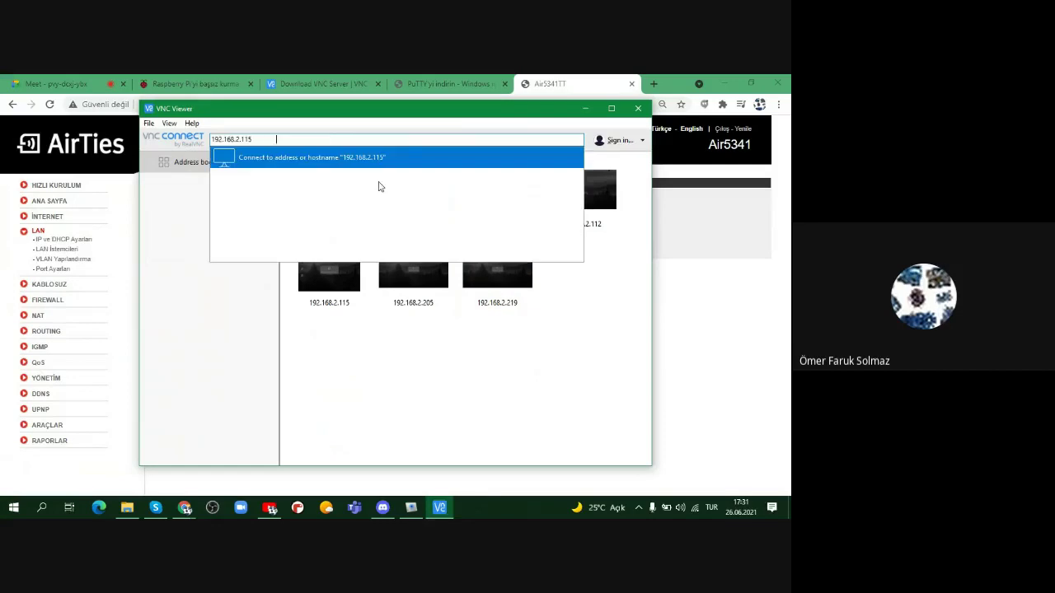
key("Return")
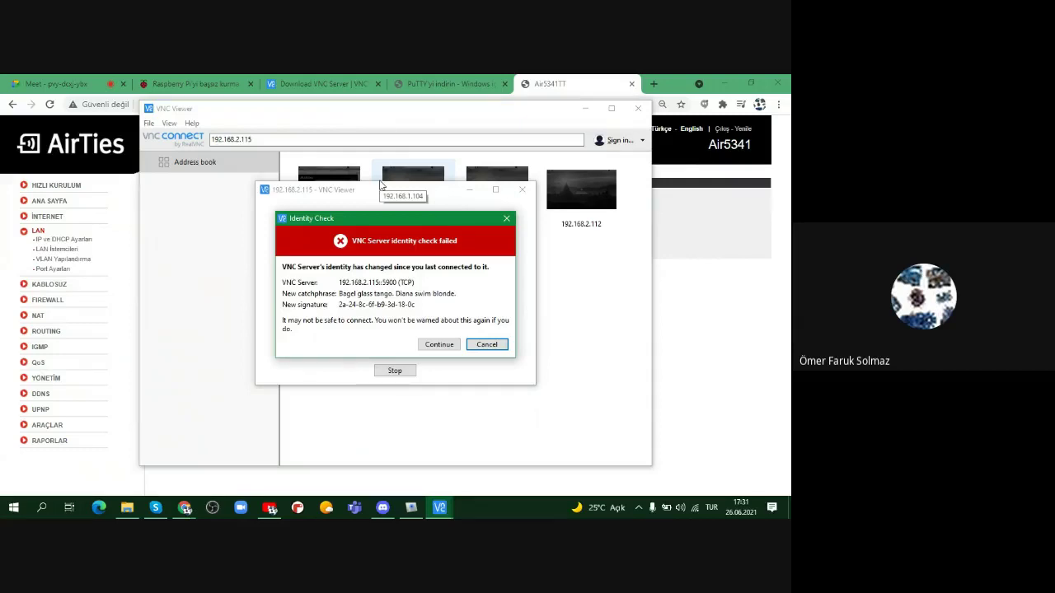
key("Tab")
key("Return")
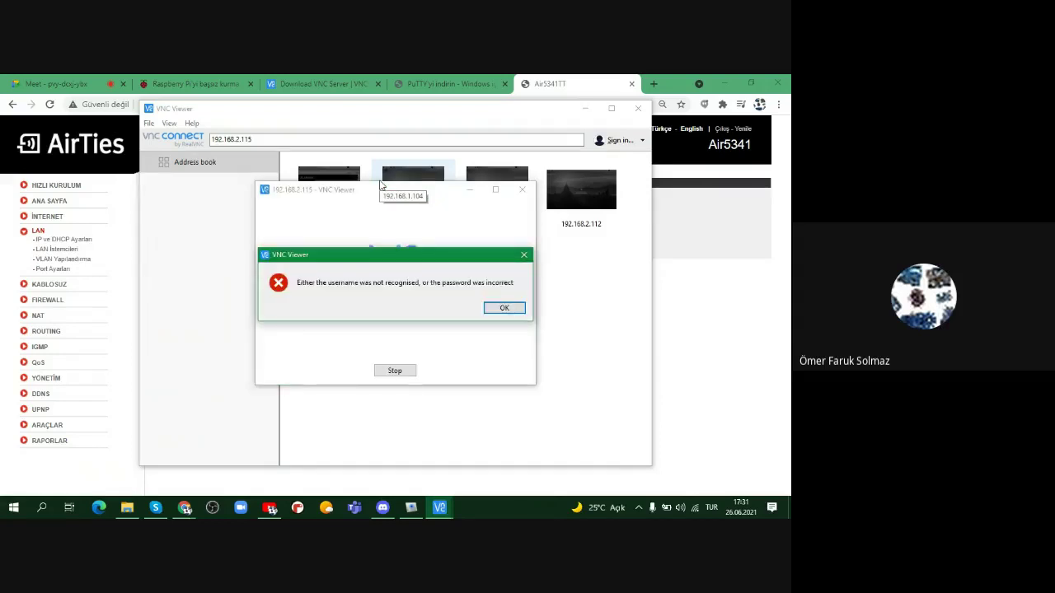
Sign in to the VNC session with the Pi's password.
key("Return")
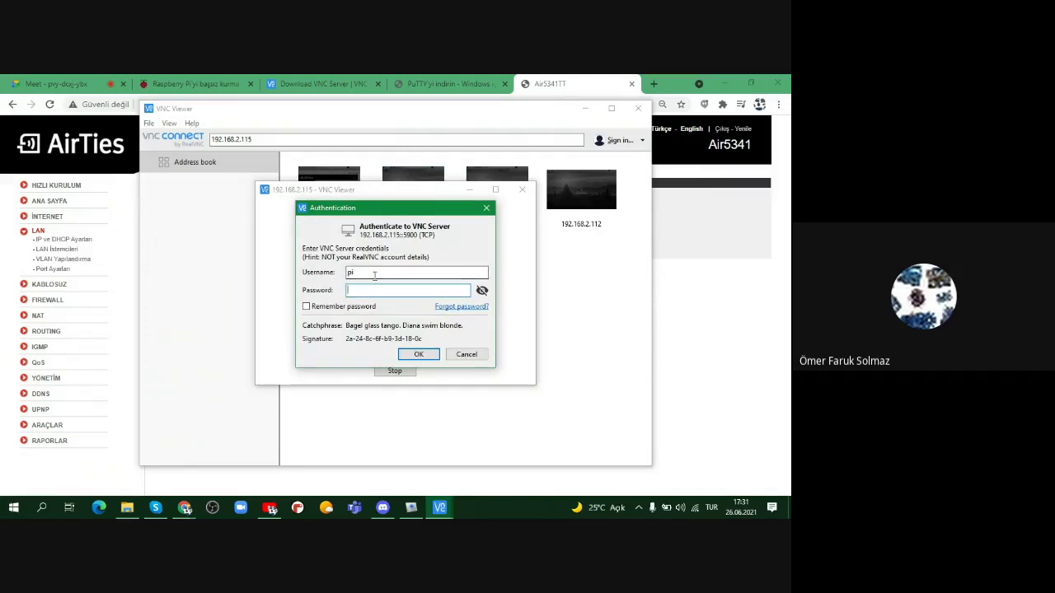
key("Return")
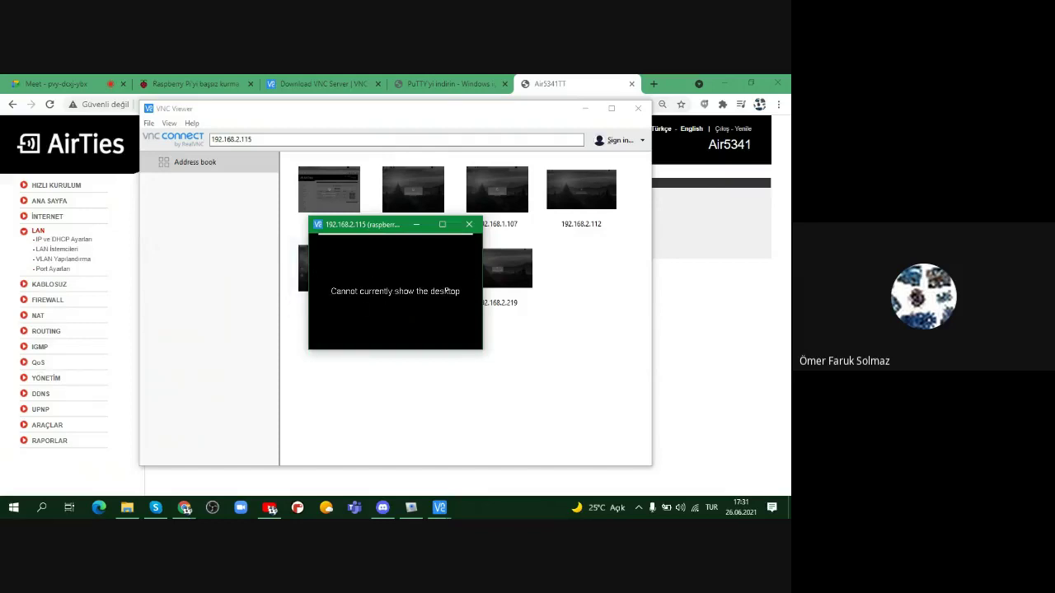
Close the 192.168.2.115 VNC Viewer session window.
left_click(469, 224)
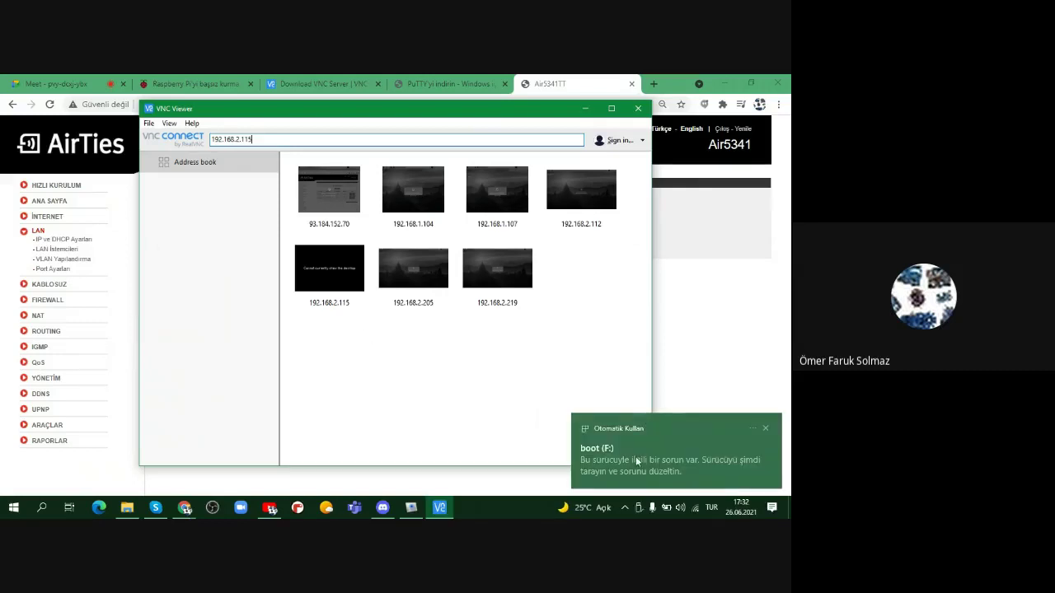
Open config.txt on the boot (F:) drive from File Explorer.
left_click(129, 509)
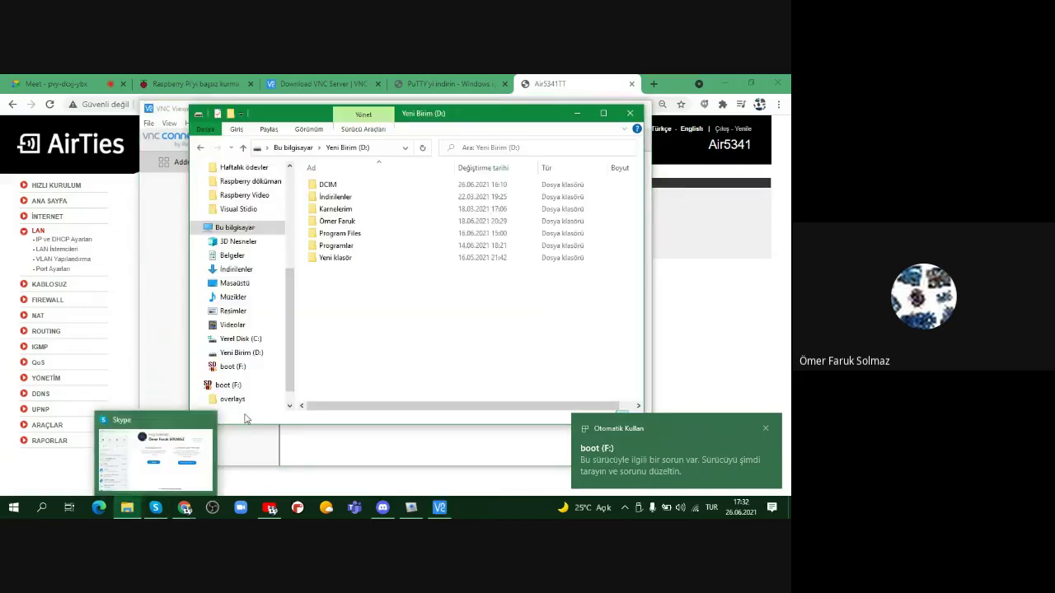
left_click(233, 366)
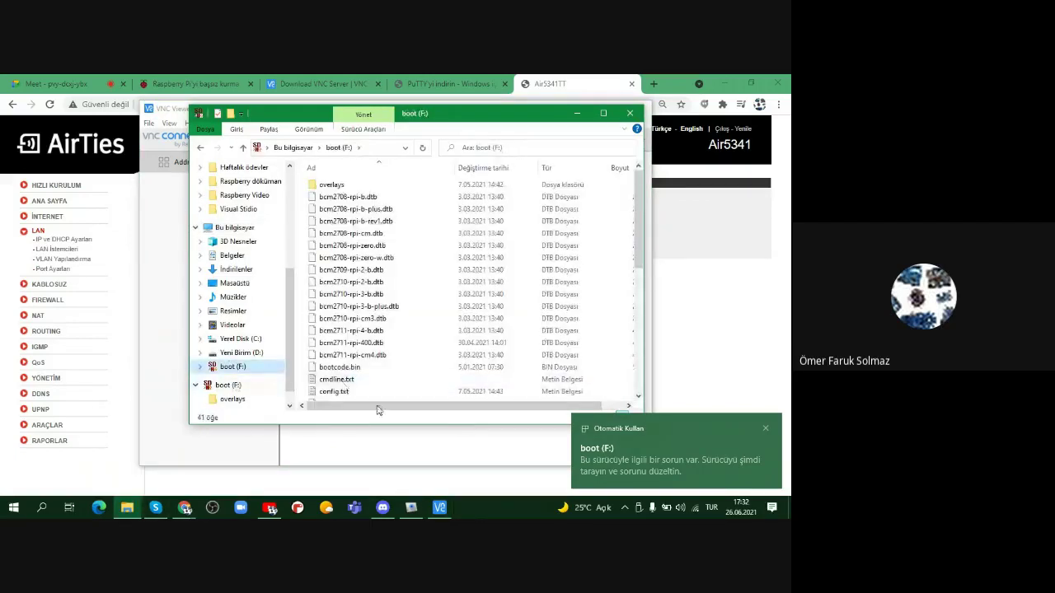
scroll(417, 313, "down", 3)
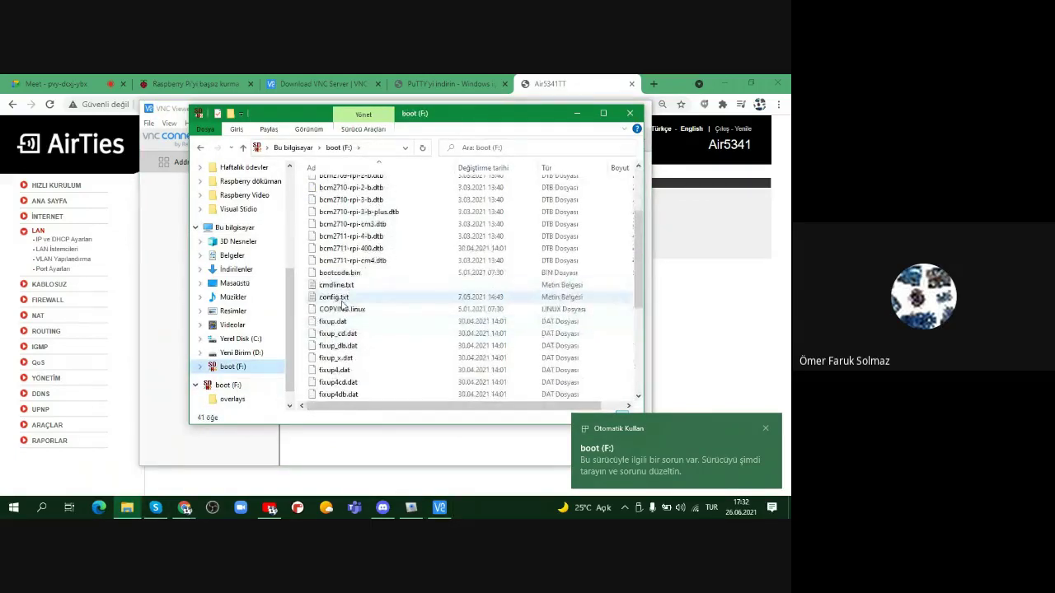
left_click(344, 298)
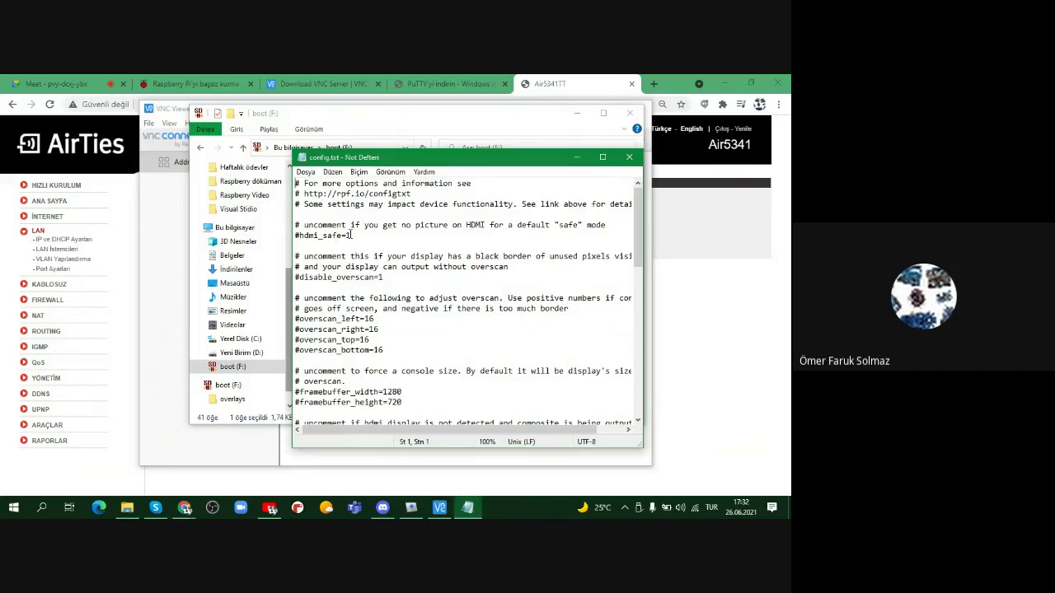
Remove the # before hdmi_force_hotplug=1 and save config.txt when closing Notepad.
scroll(357, 235, "down", 3)
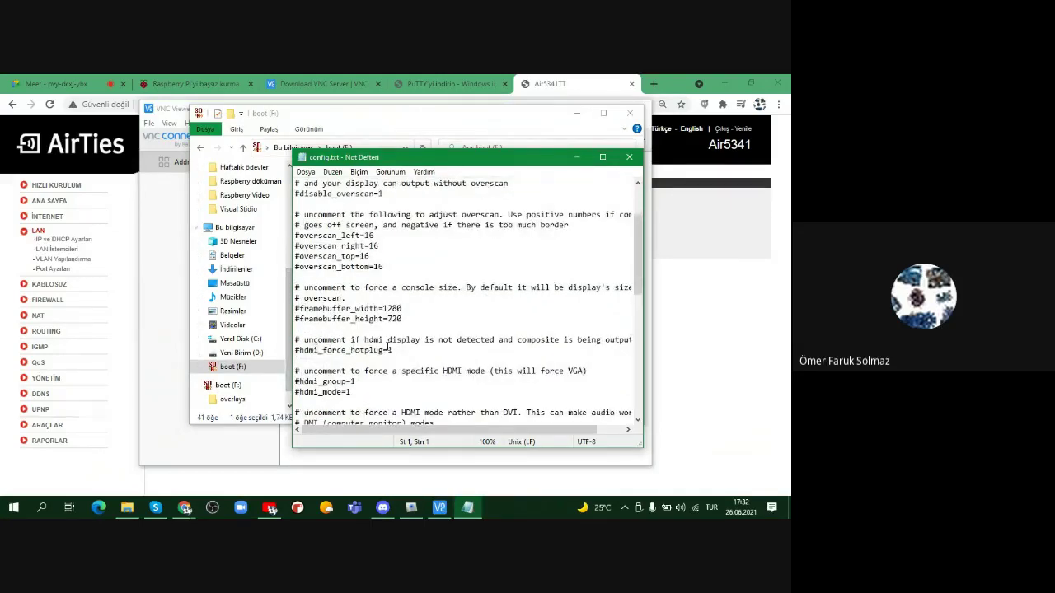
left_click_drag(396, 354, 298, 350)
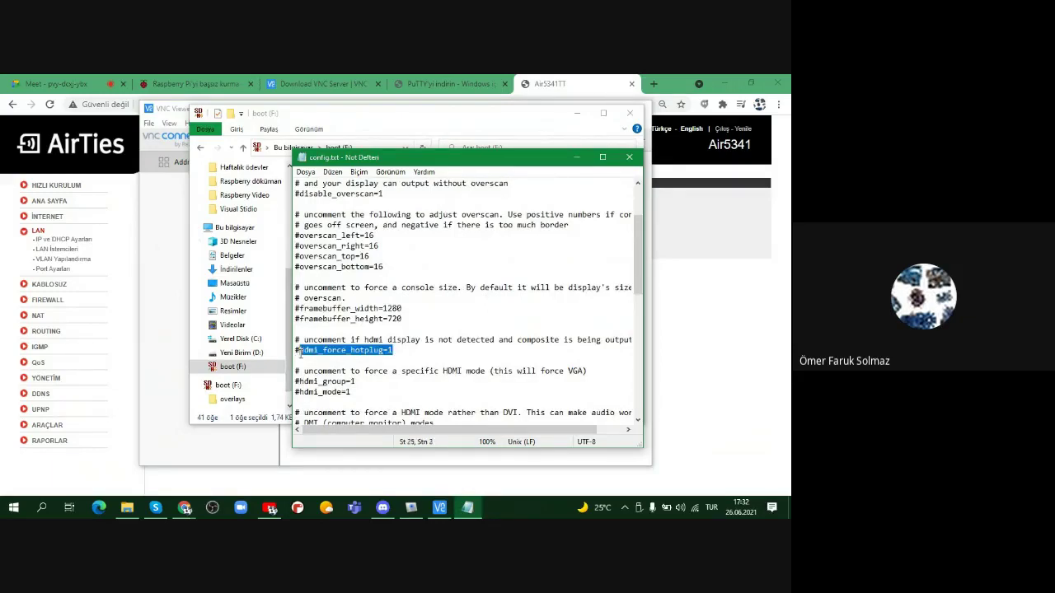
left_click(298, 350)
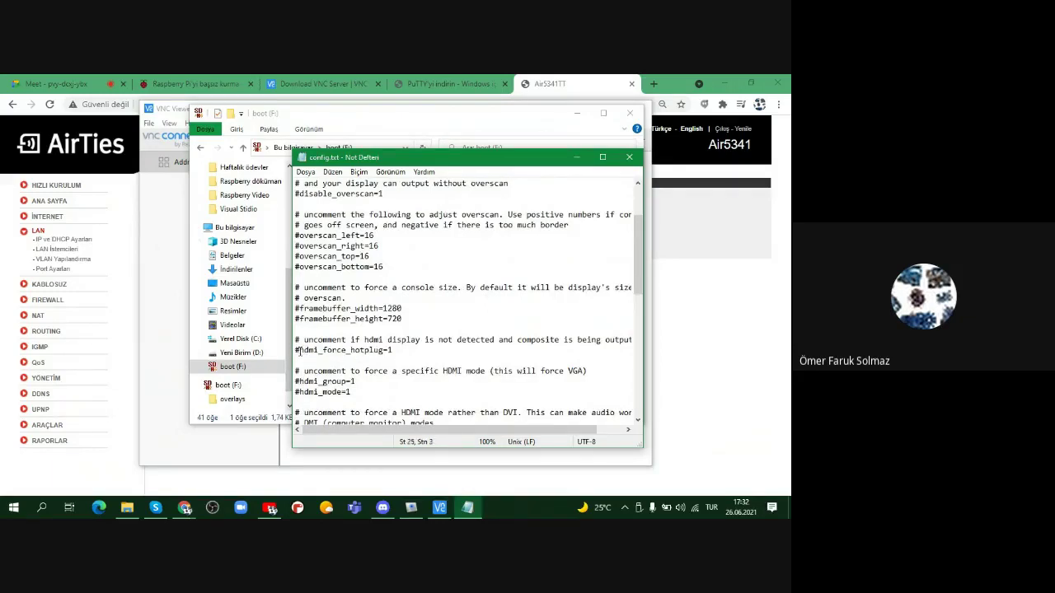
key("BackSpace")
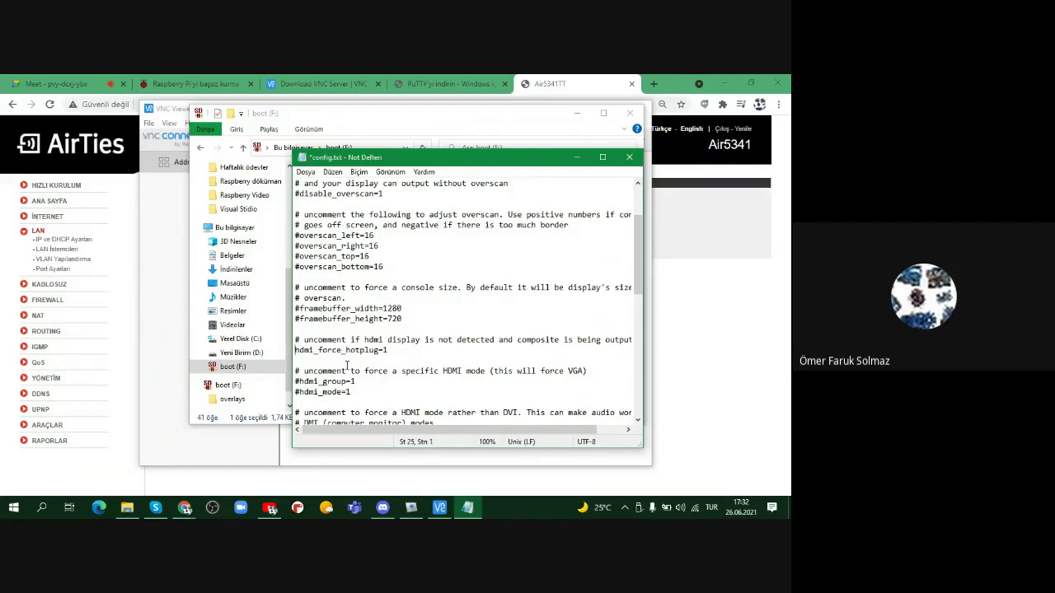
left_click(628, 157)
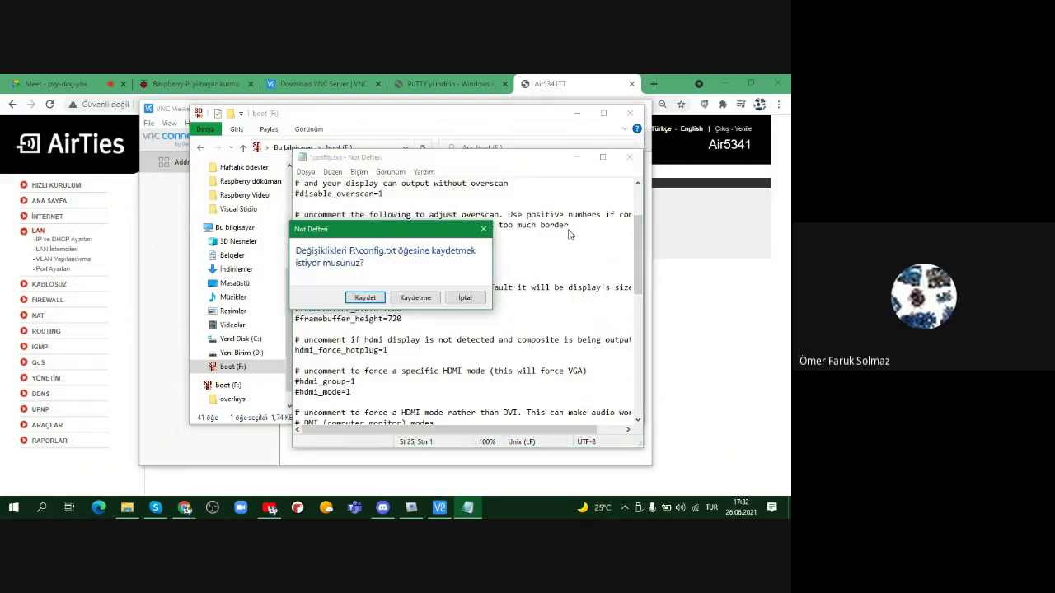
left_click(365, 298)
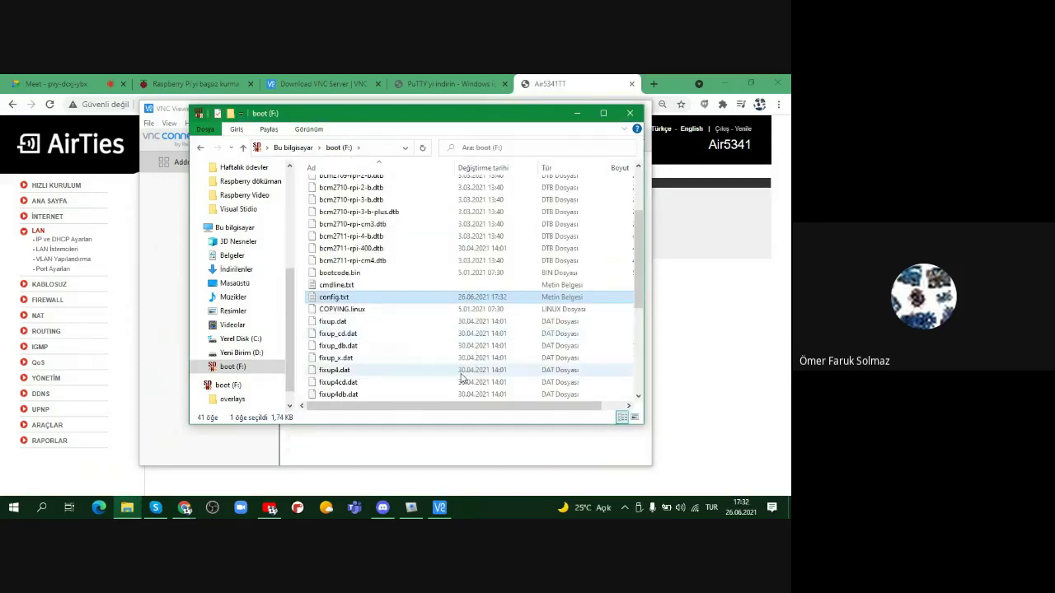
key("alt+Tab")
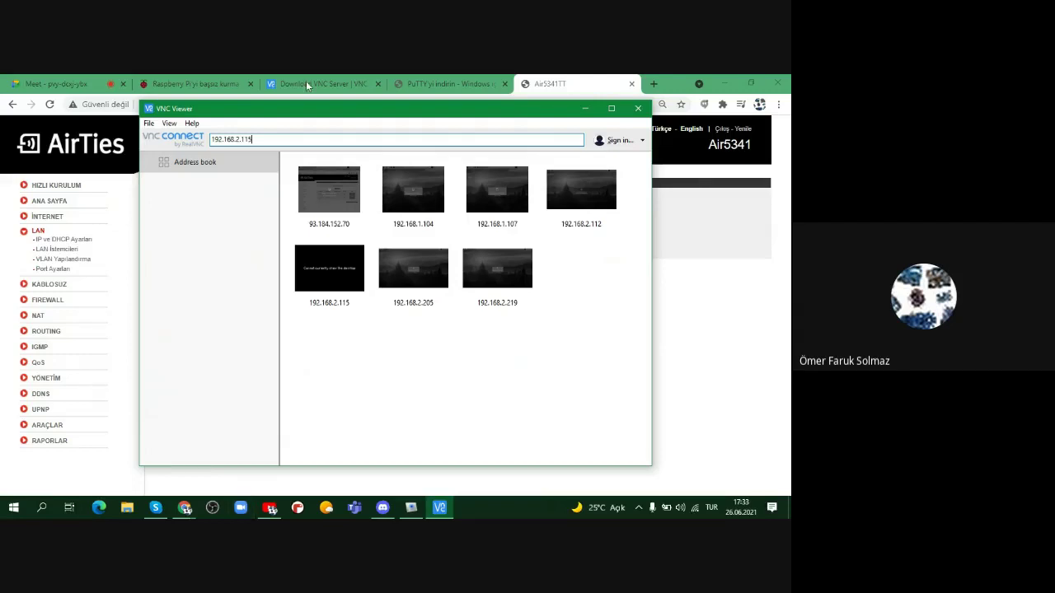
Reload the router page and confirm raspberrypi still appears at 192.168.2.115 in the LAN clients.
left_click(585, 108)
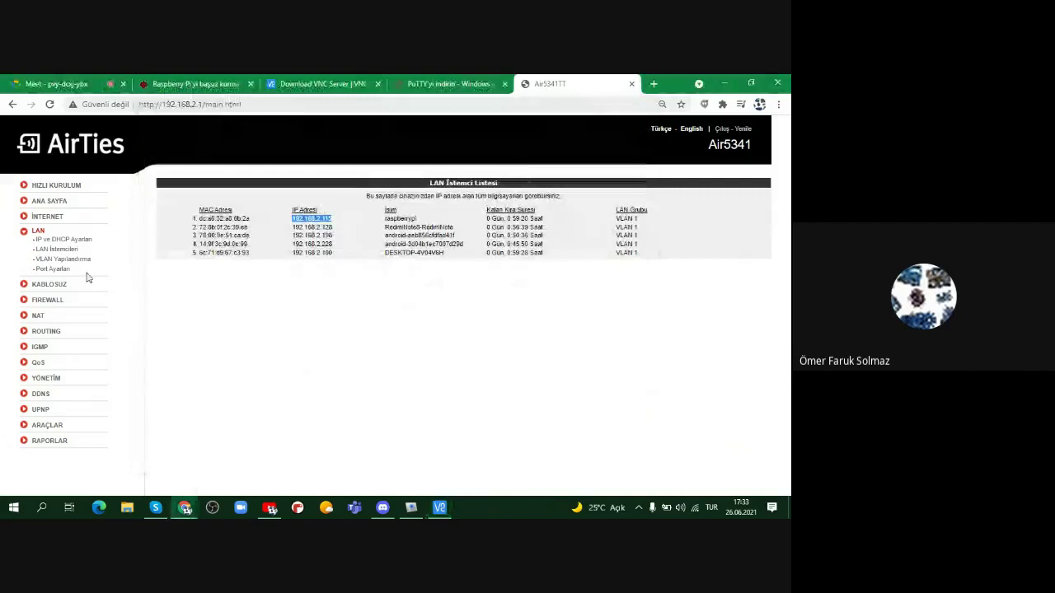
left_click(332, 103)
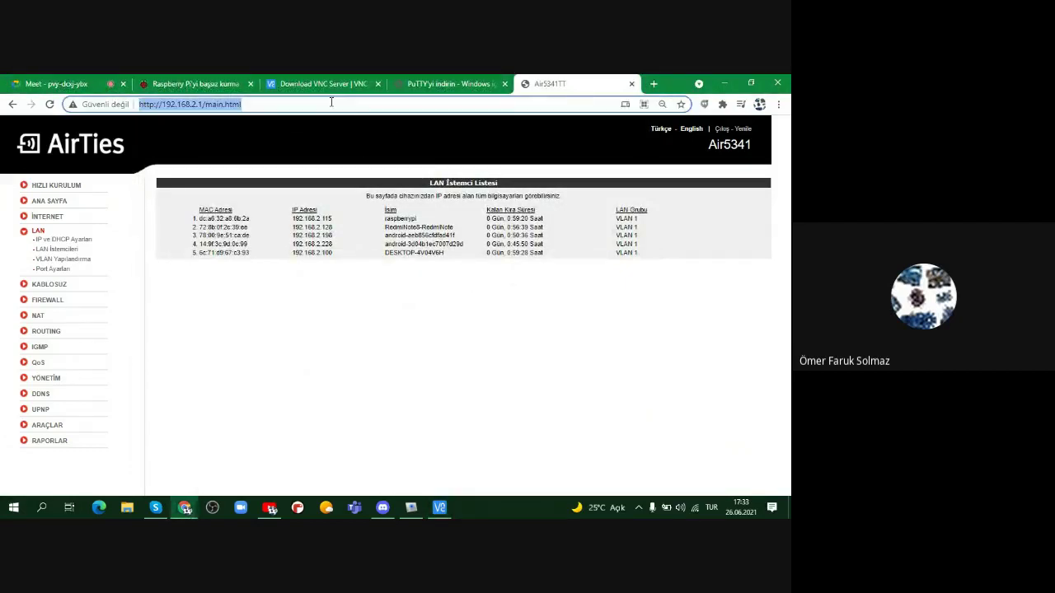
key("Return")
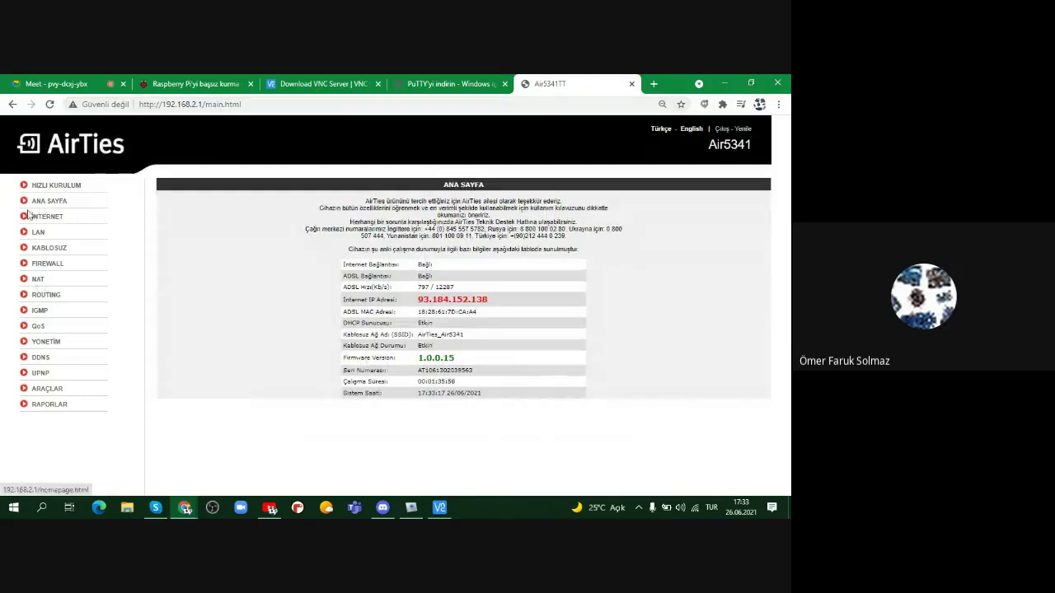
left_click(37, 233)
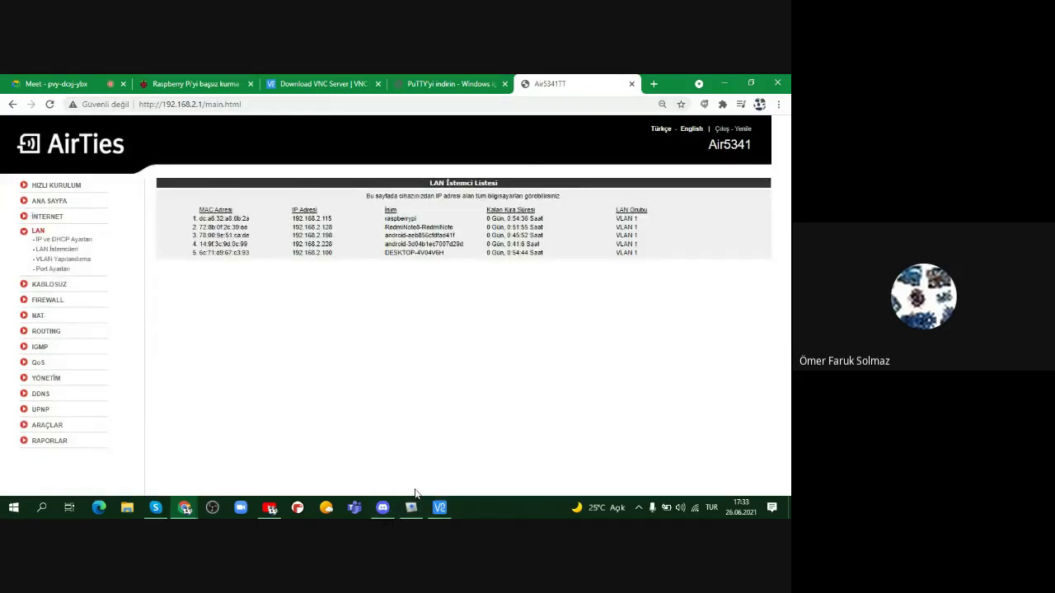
left_click(439, 506)
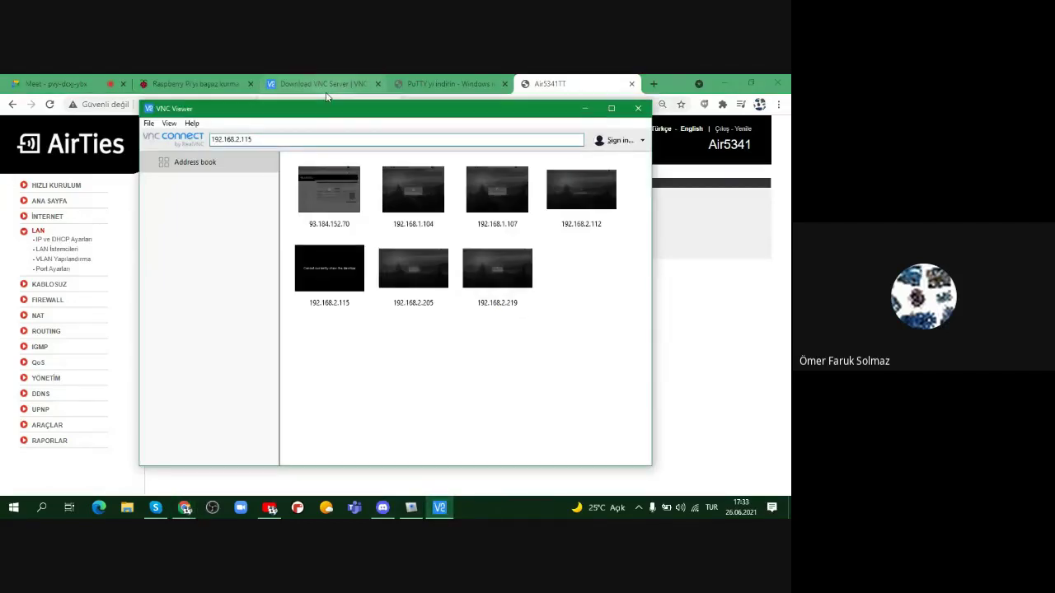
Connect to 192.168.2.115 twice, dismissing each 'The connection closed unexpectedly' error.
key("Return")
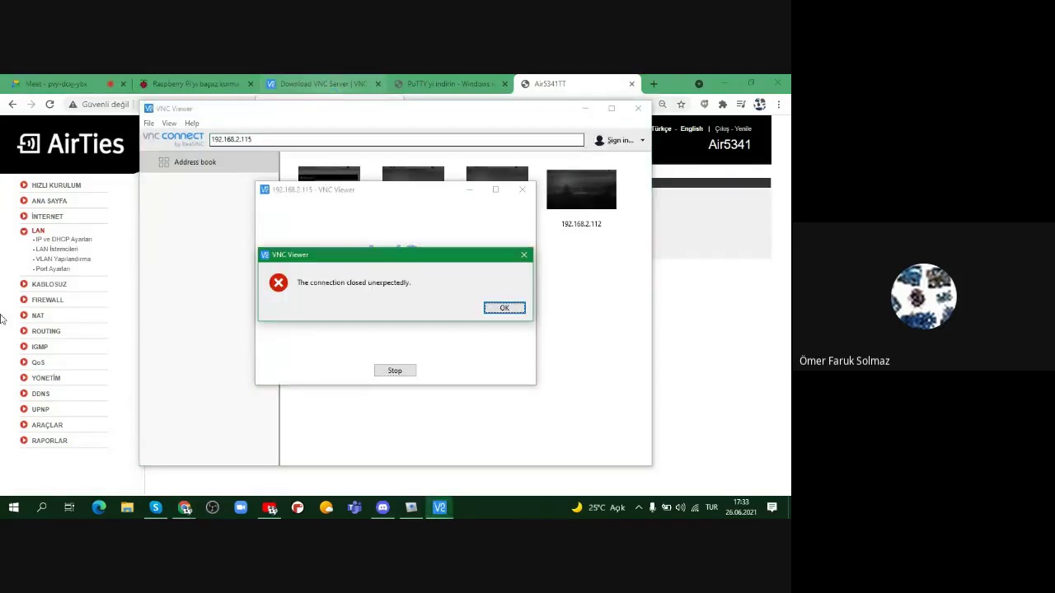
right_click(1, 319)
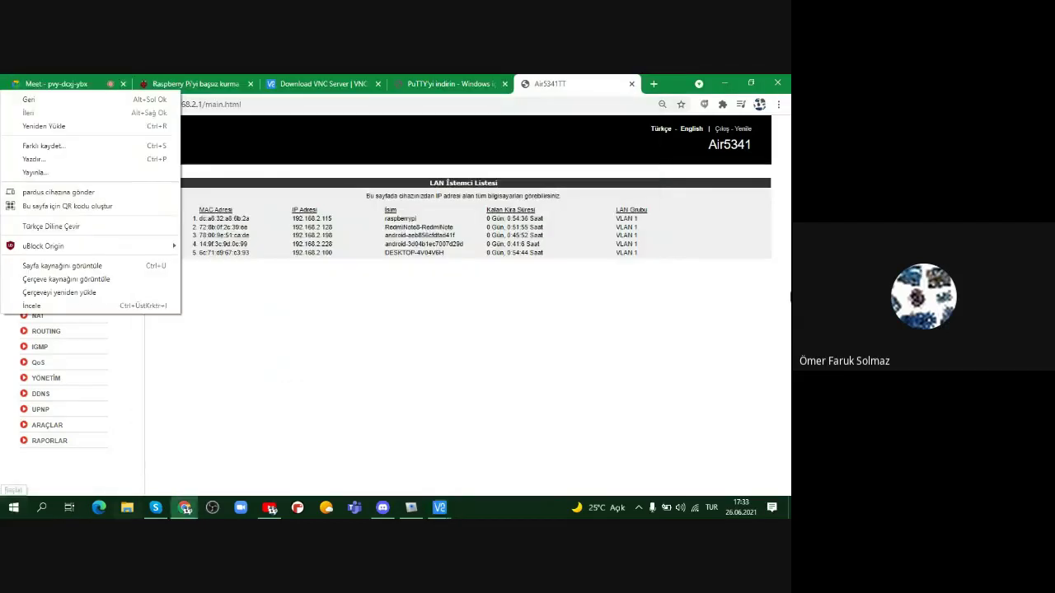
left_click(441, 507)
left_click(488, 477)
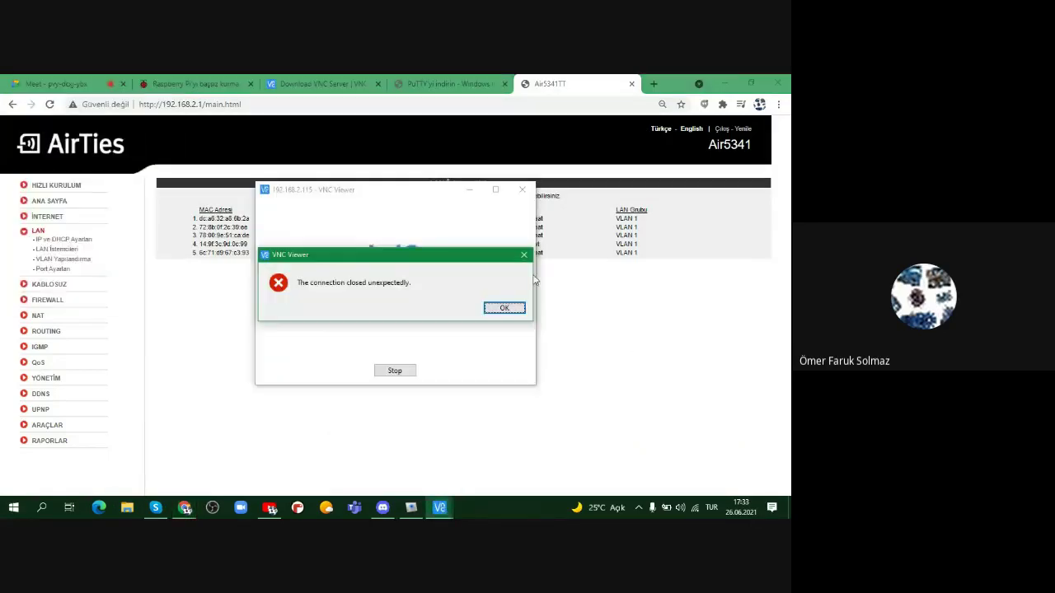
left_click(505, 308)
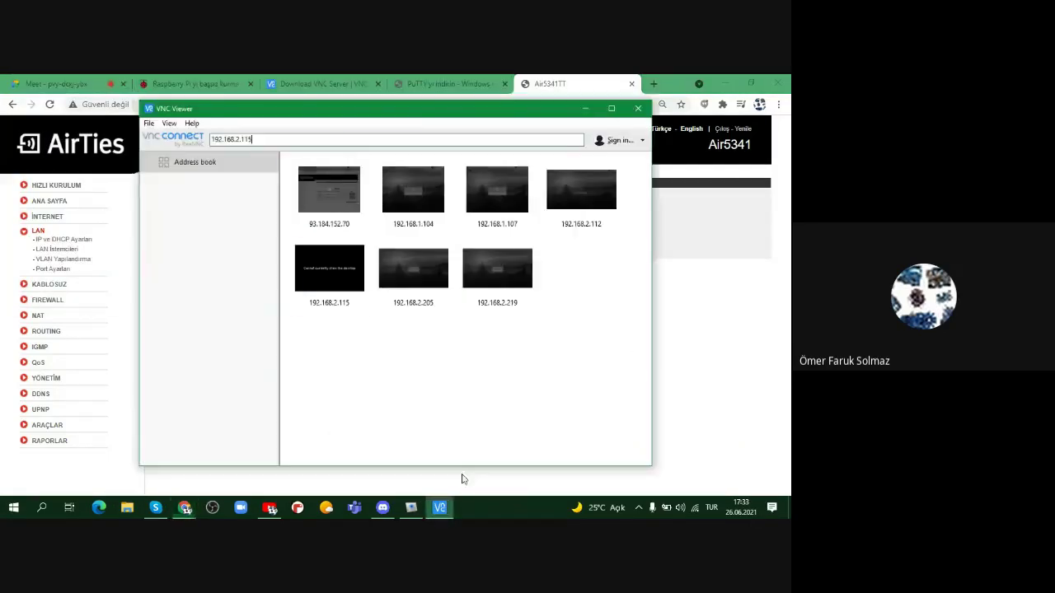
key("Return")
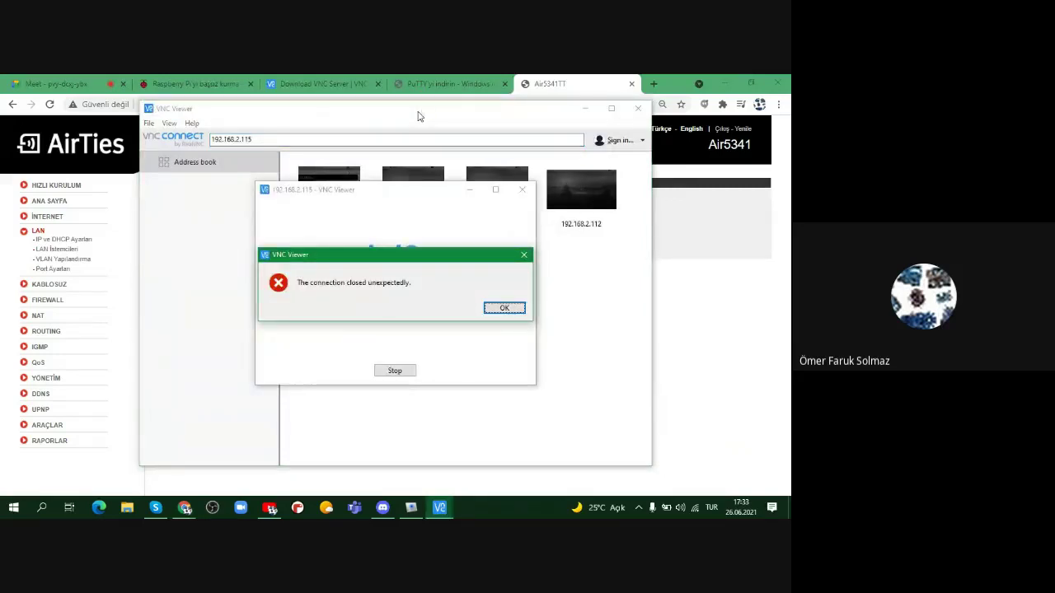
key("Return")
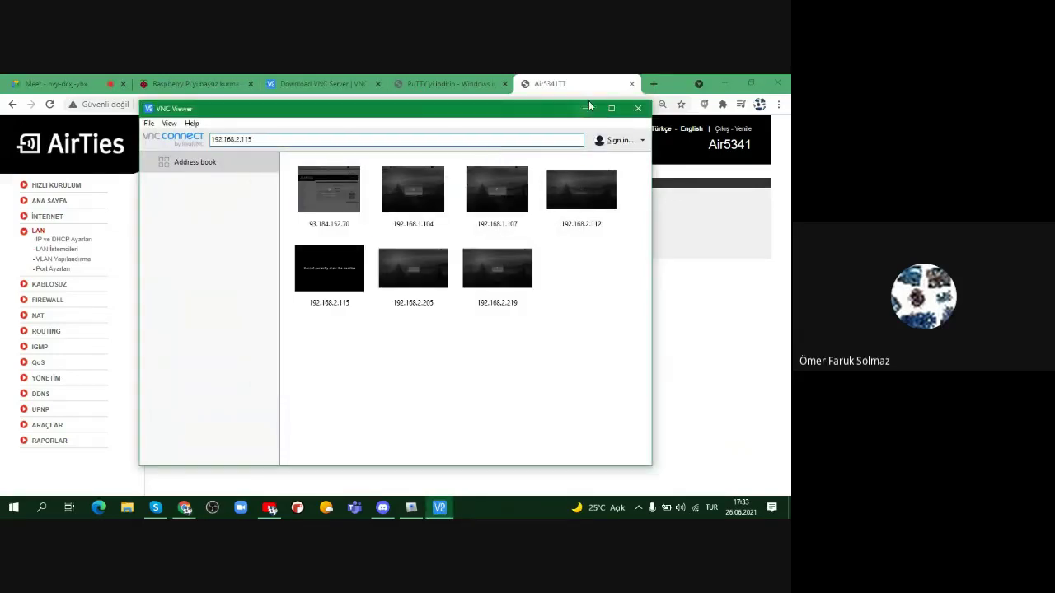
After checking the router page, retry 192.168.2.115 once more and dismiss the error.
left_click(582, 108)
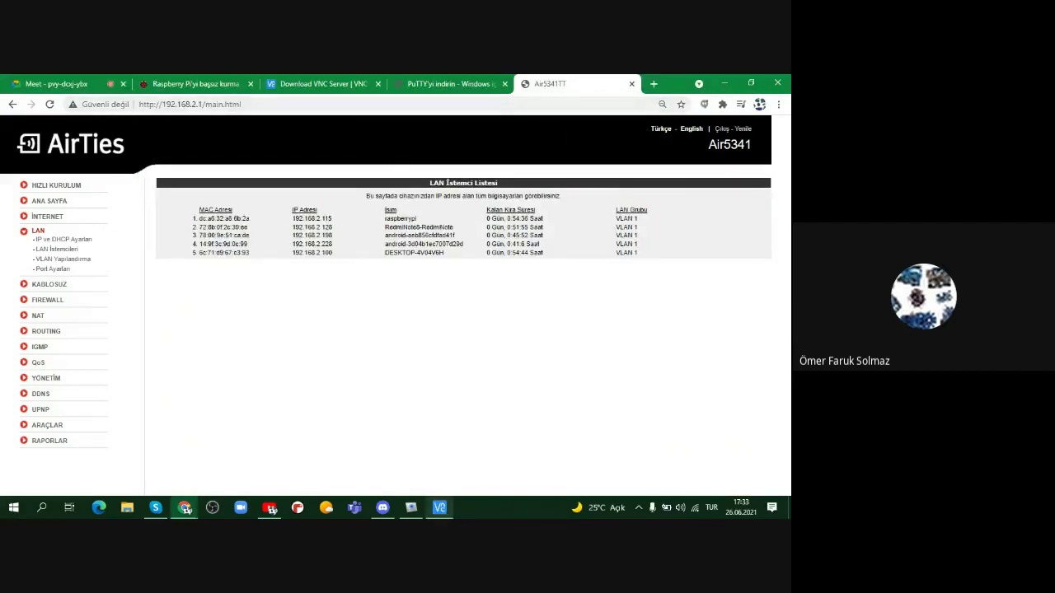
left_click(440, 507)
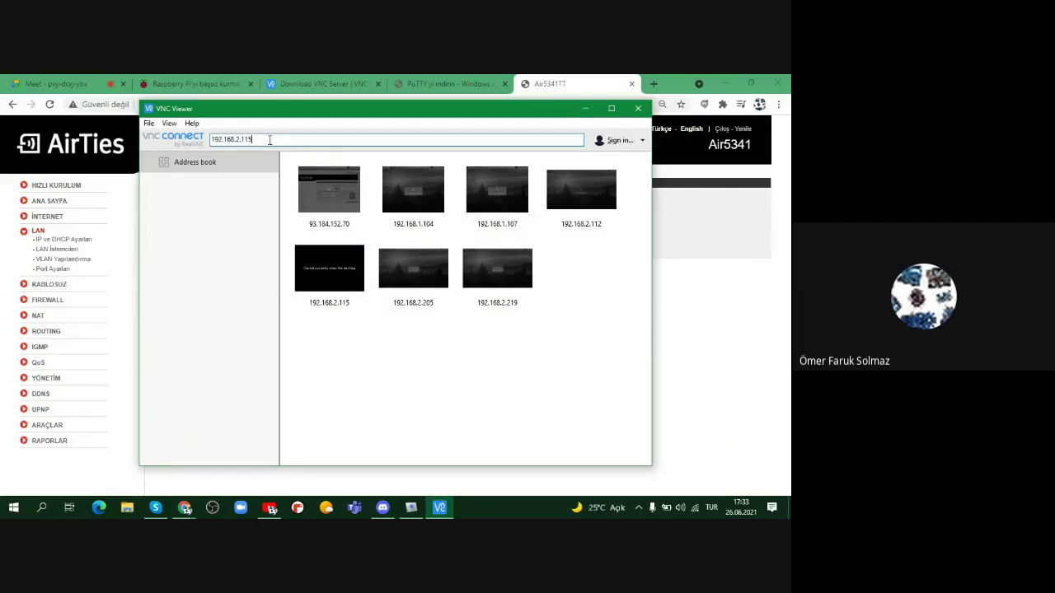
key("Return")
key("Return")
key("Return")
key("Return")
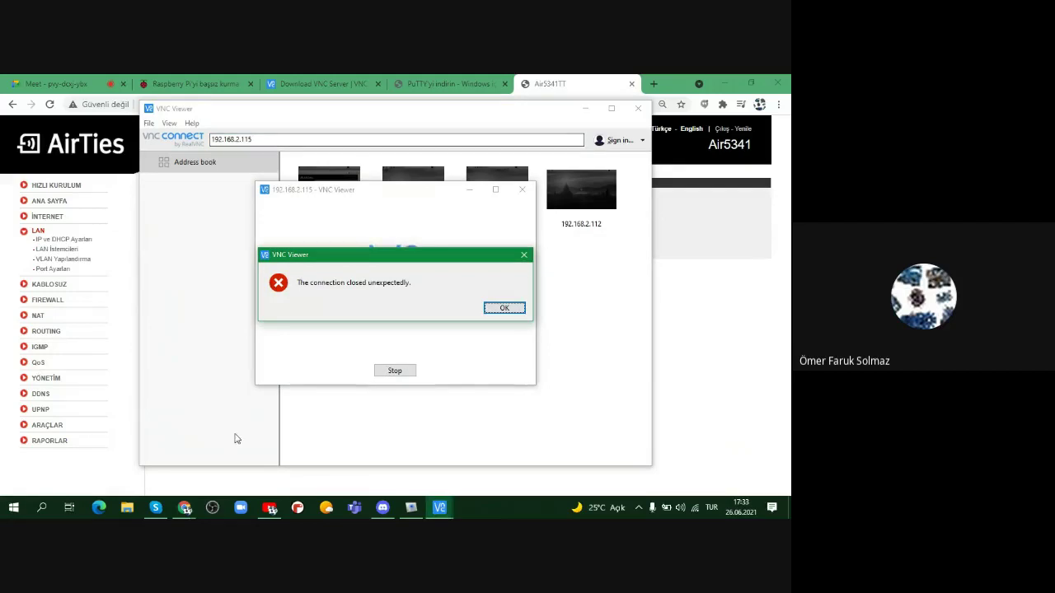
left_click(515, 311)
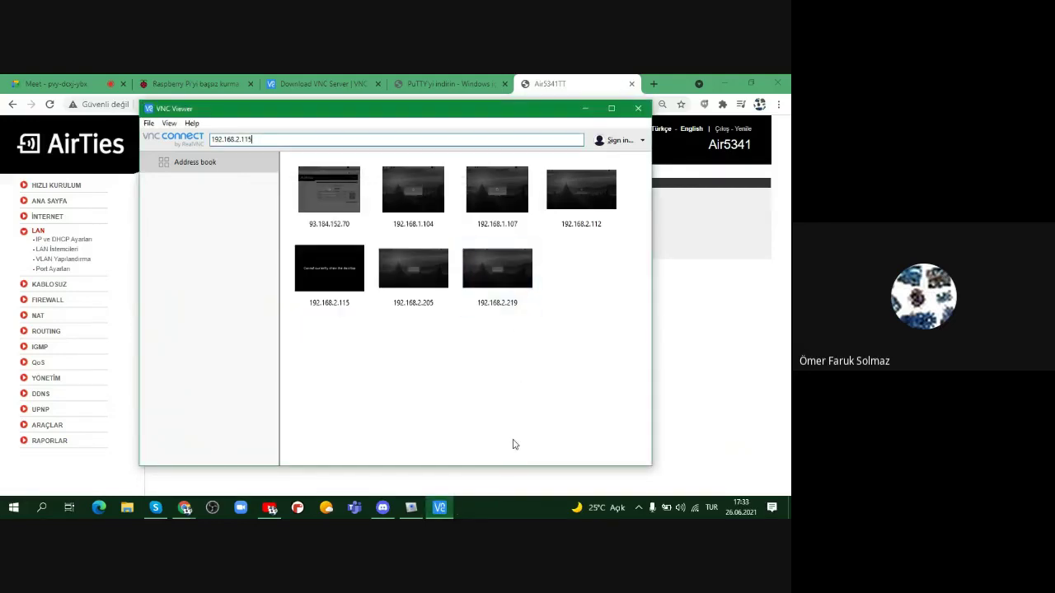
left_click(13, 507)
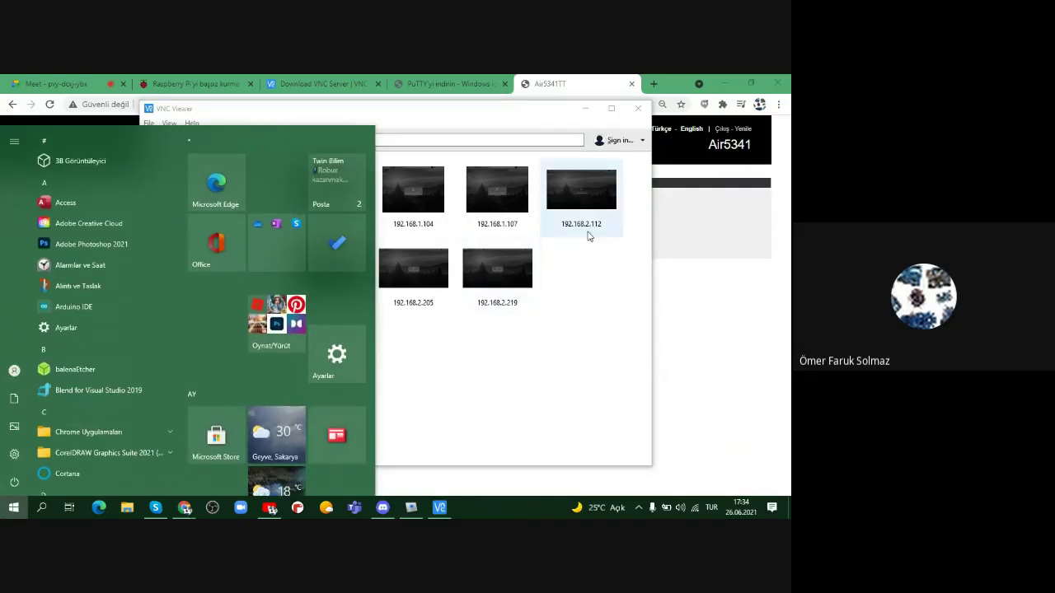
Launch PuTTY and start an SSH session to 192.168.2.115.
type("putty")
key("Return")
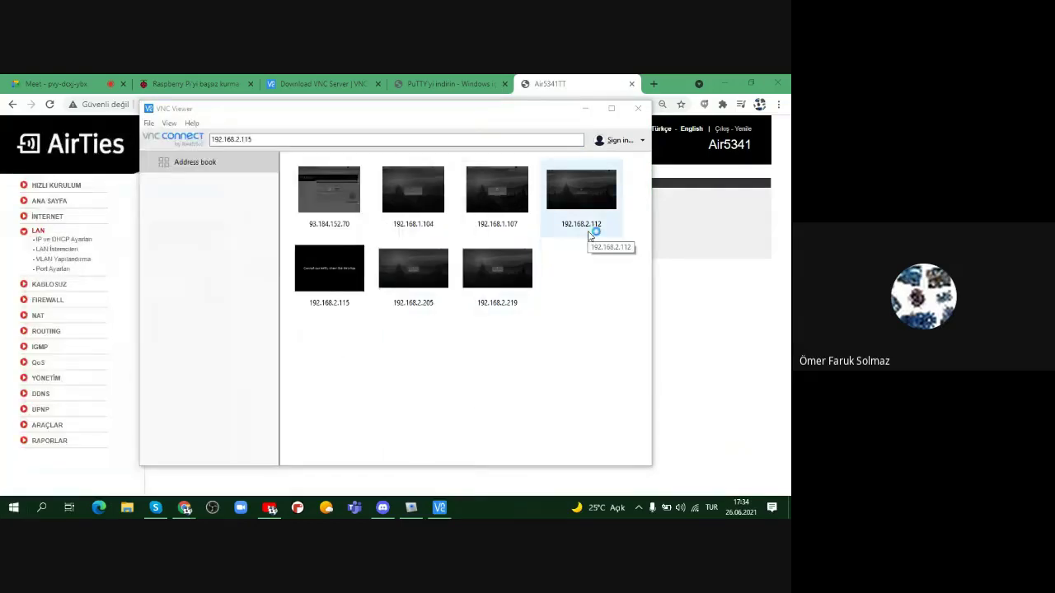
type("192")
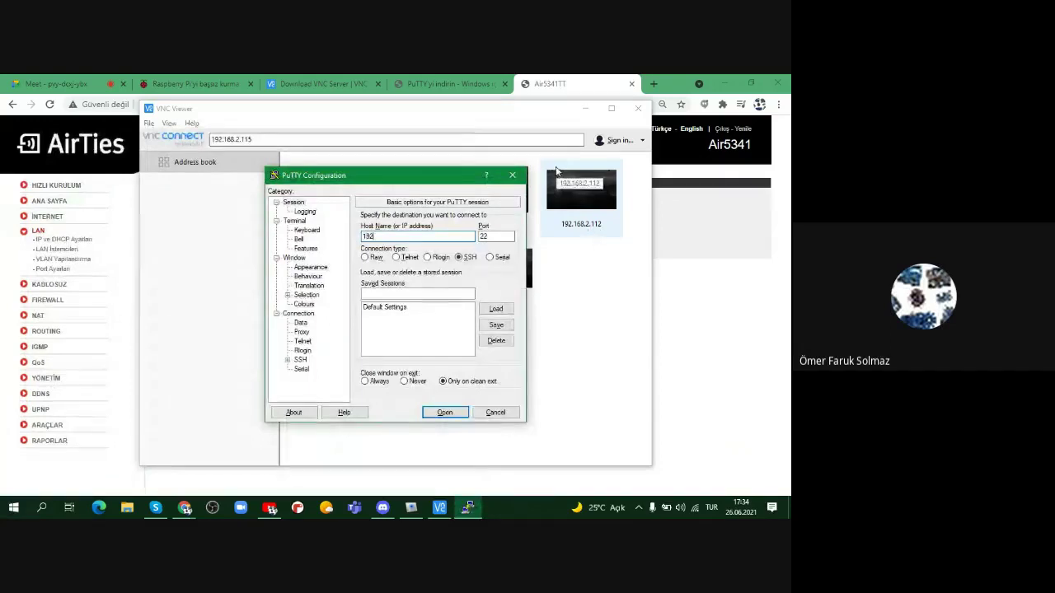
type(".168.2.115")
key("Return")
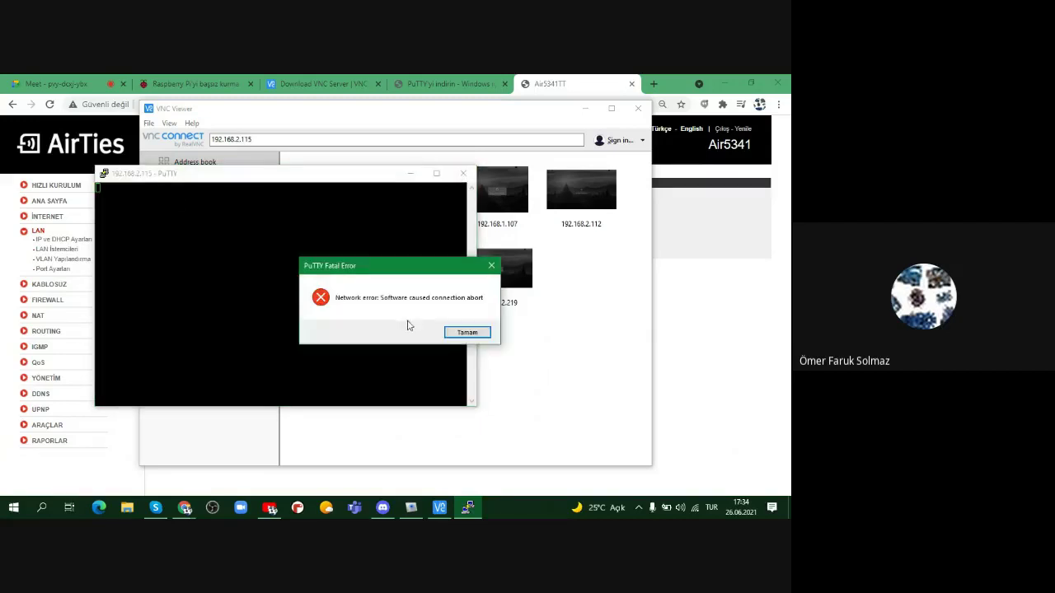
Dismiss the 'Software caused connection abort' error, close PuTTY and hide VNC Viewer.
left_click(465, 334)
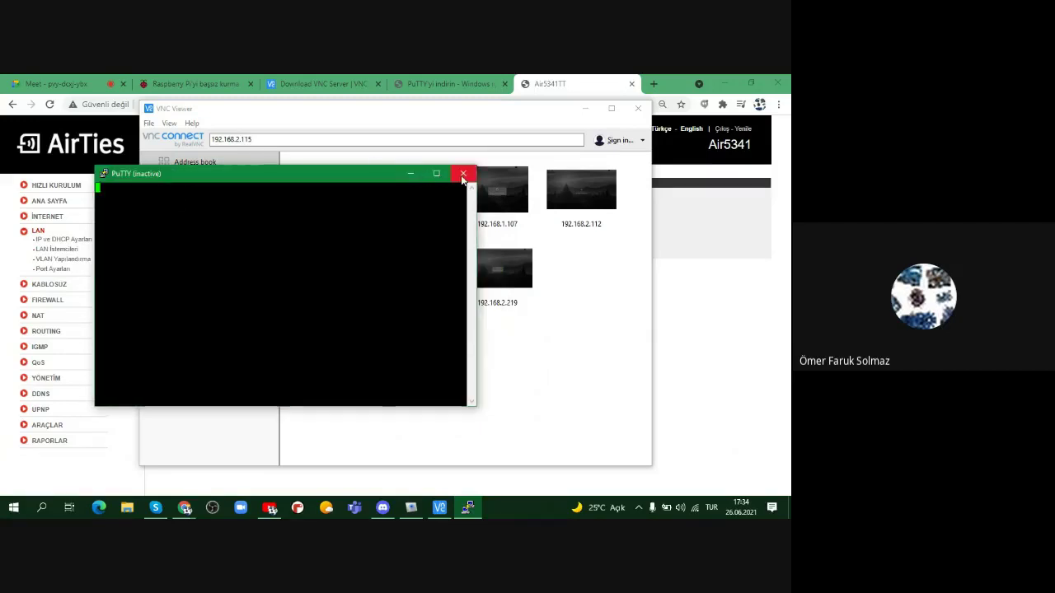
left_click(463, 173)
left_click(585, 108)
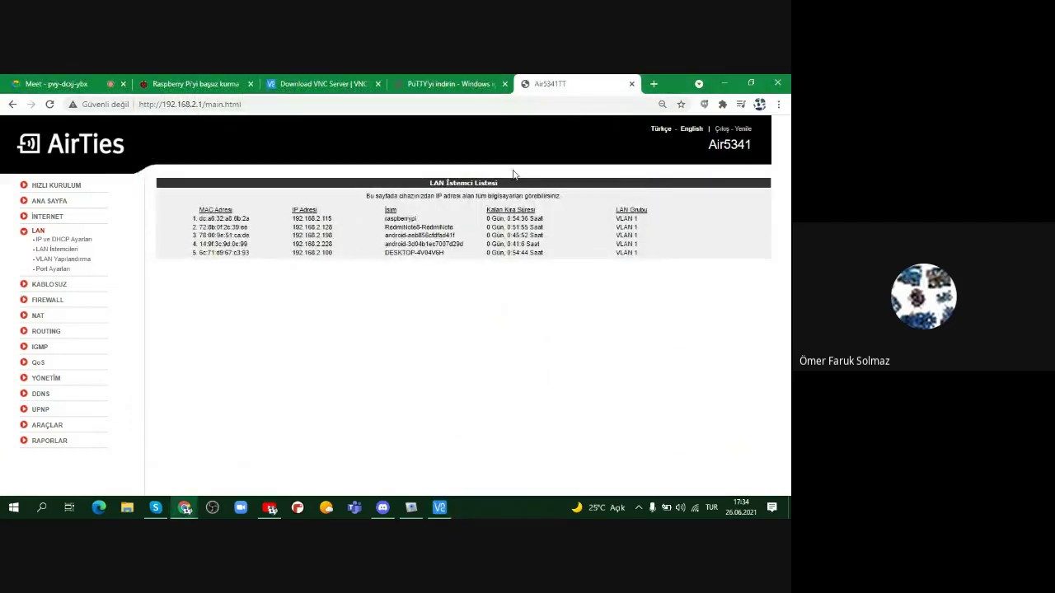
Reload the AirTies router page and reopen the LAN client list, confirming raspberrypi at 192.168.2.115.
left_click(480, 102)
key("Return")
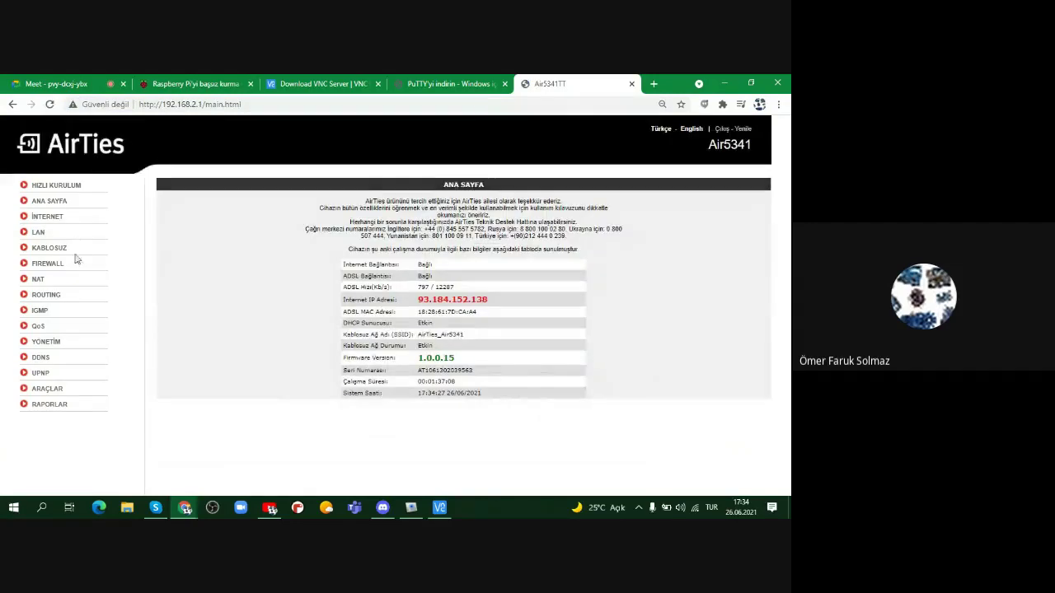
left_click(34, 234)
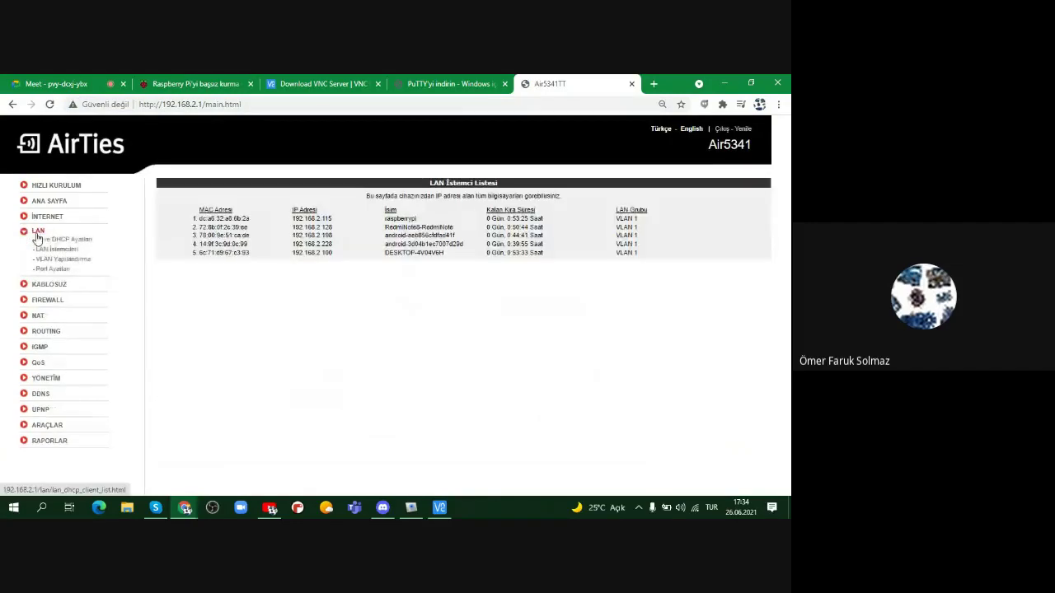